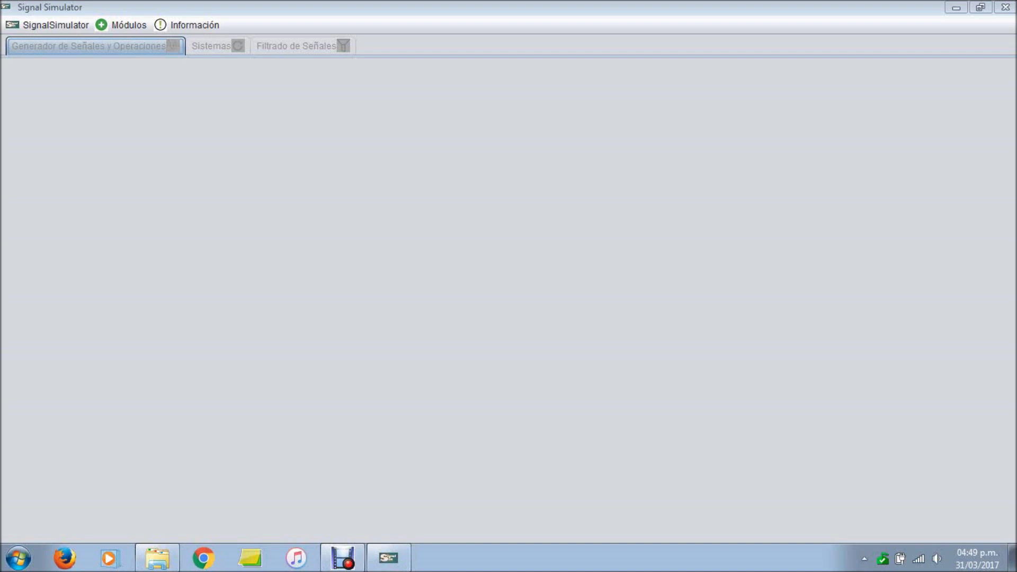
click(48, 25)
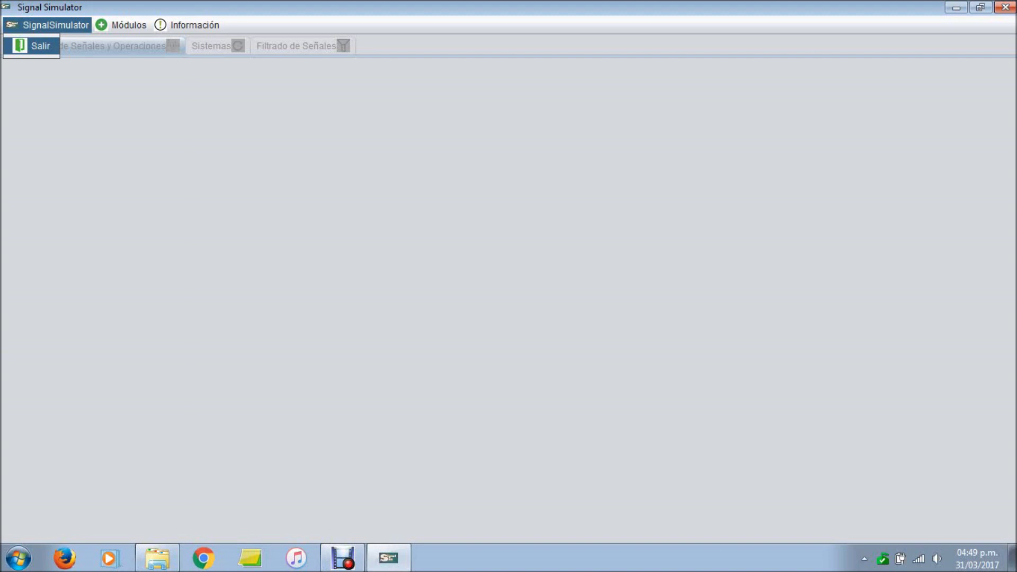
mouse_move(121, 25)
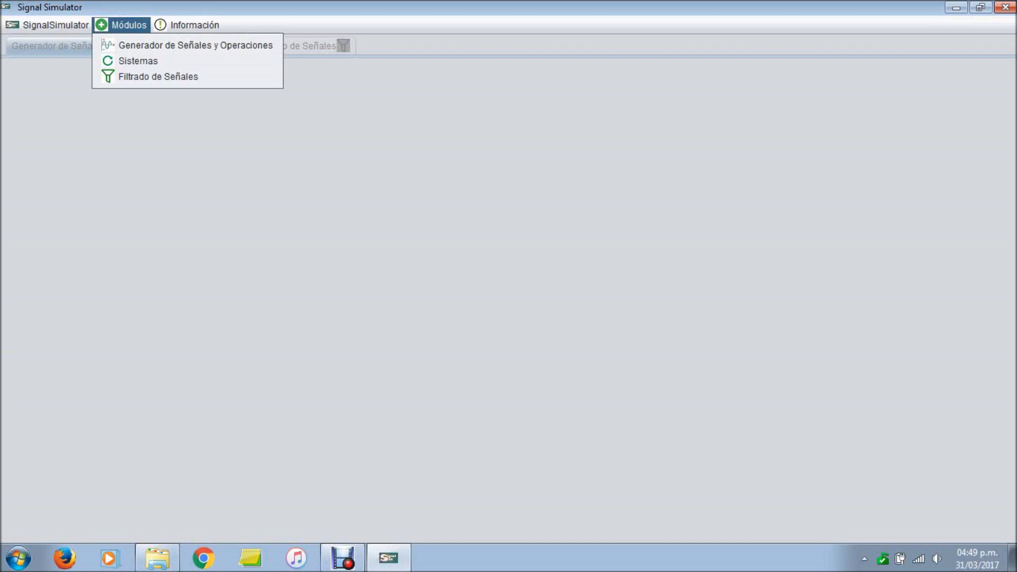
key(Escape)
click(121, 25)
mouse_move(187, 24)
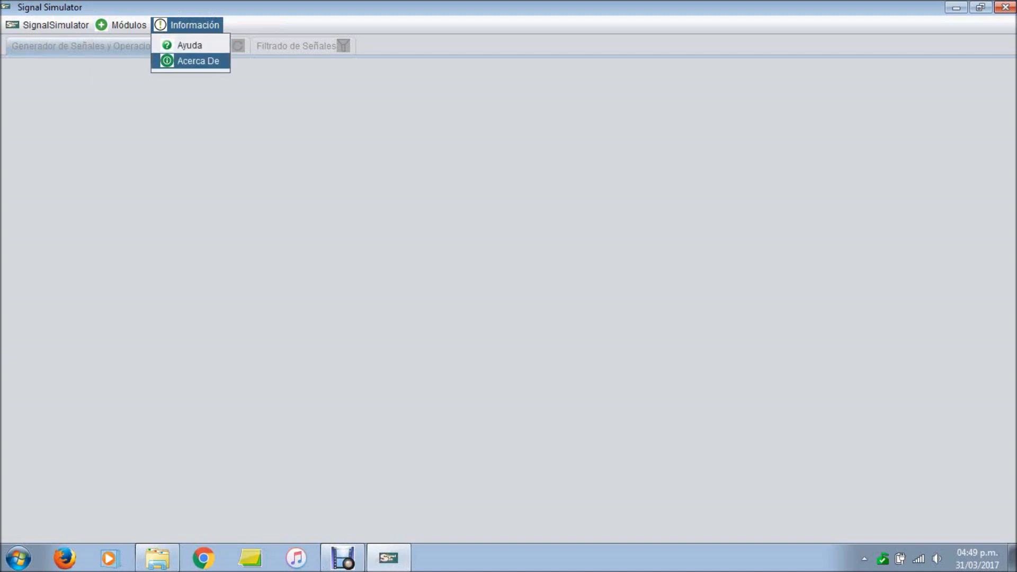
Step: Open the Generador de Señales y Operaciones module
key(Left)
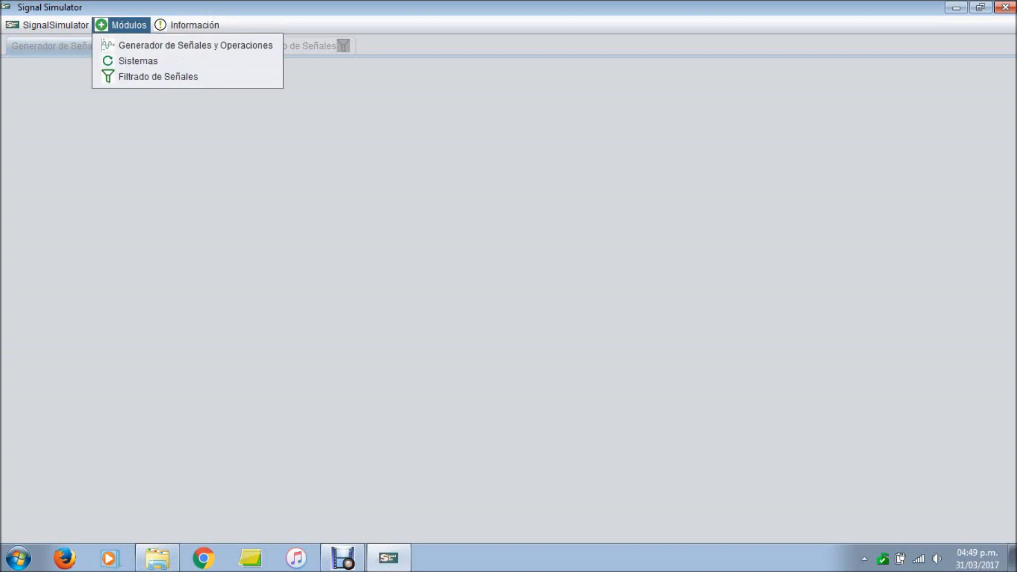
key(Down)
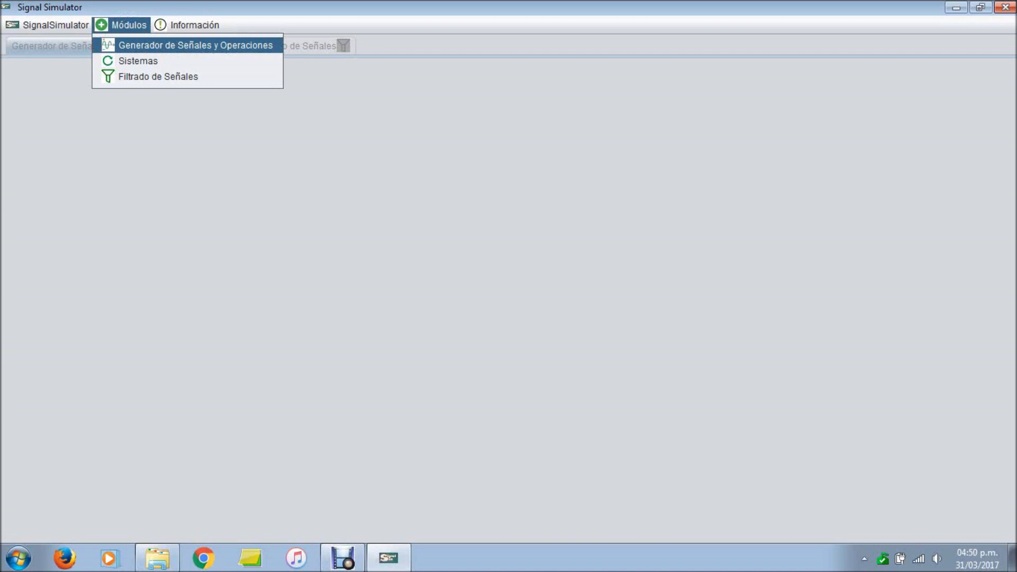
key(Return)
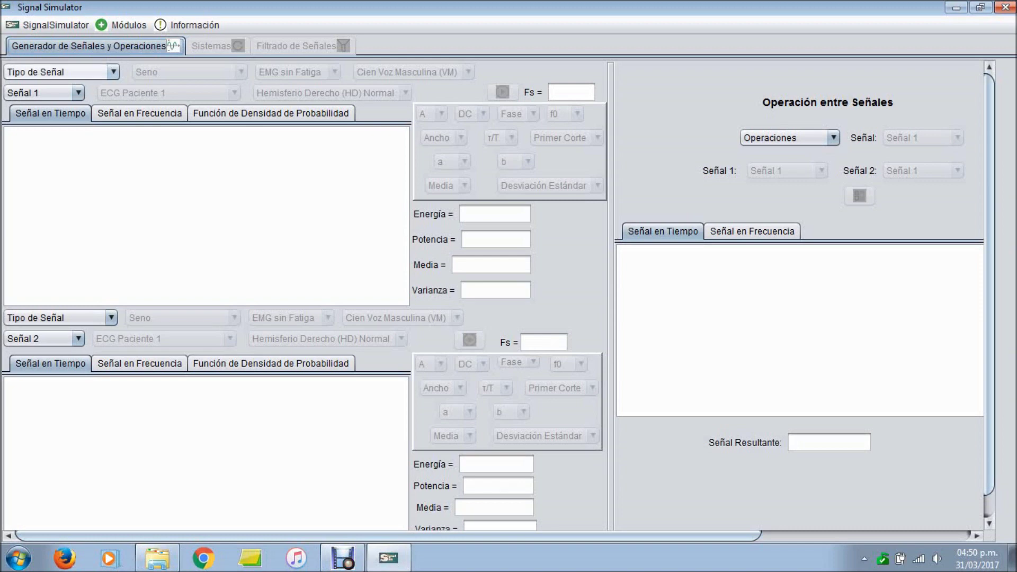
Step: Set Señal 1 to the Determinísticas y Aleatorias type with the Suma de 5 Sinuosides waveform
click(114, 72)
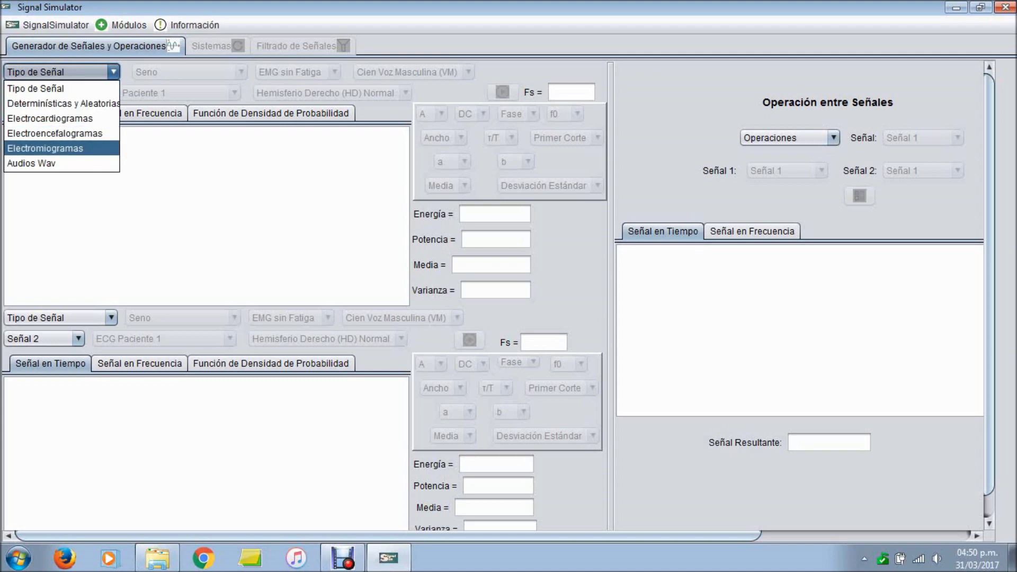
click(36, 89)
click(114, 72)
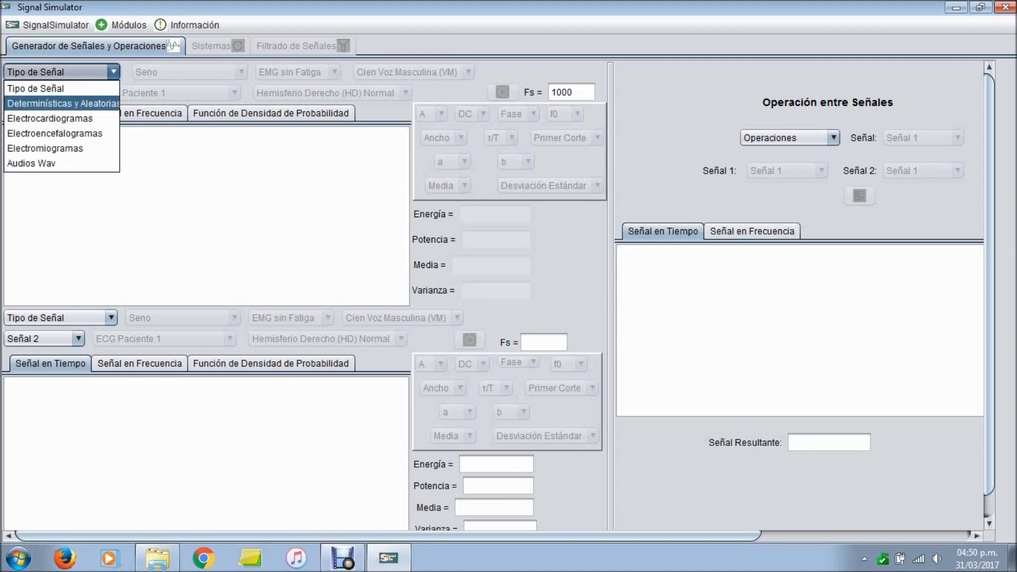
click(62, 103)
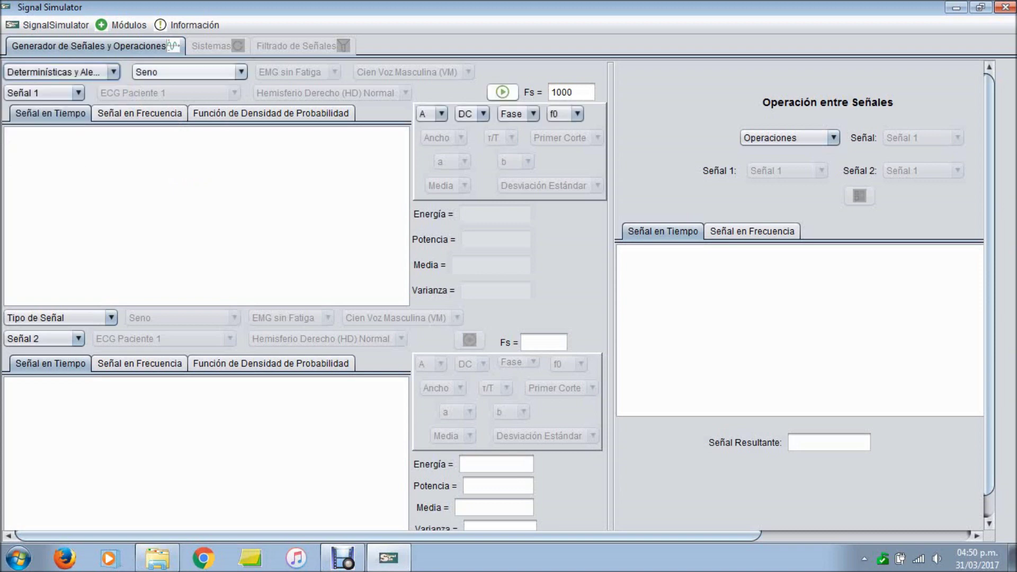
click(188, 72)
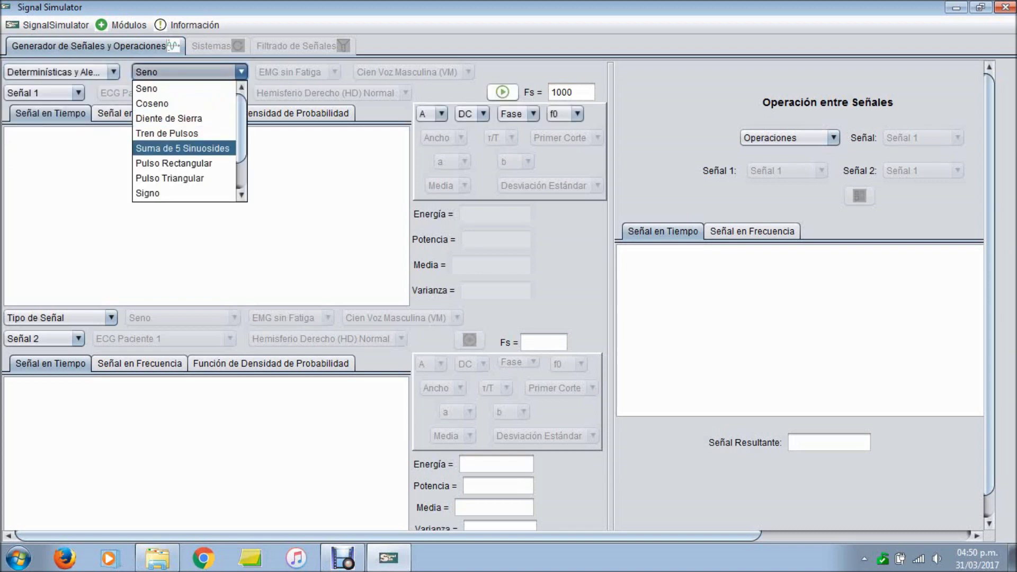
click(182, 148)
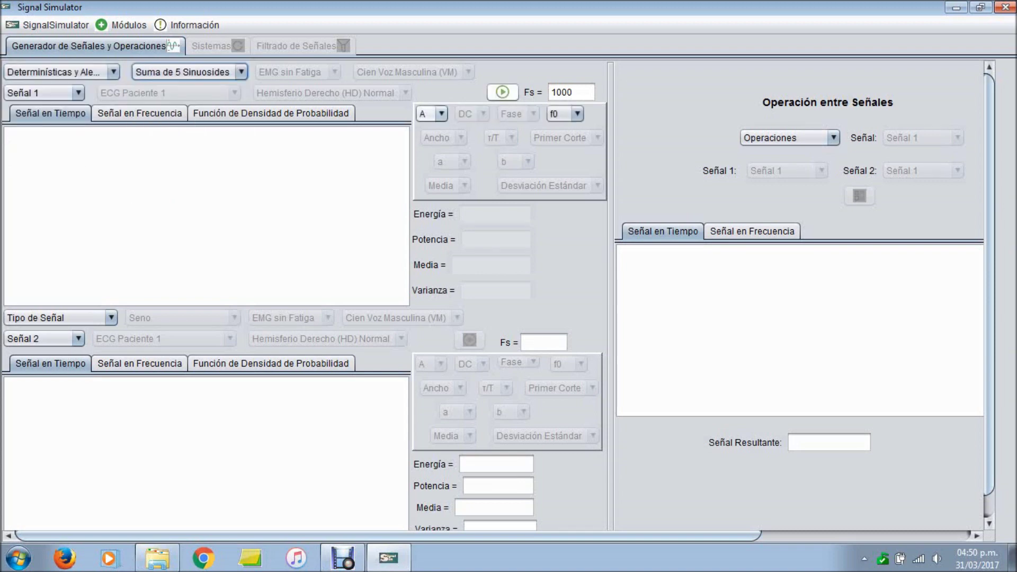
Step: Generate Señal 1 with amplitude A of 1 and fundamental frequency f0 of 50
click(426, 114)
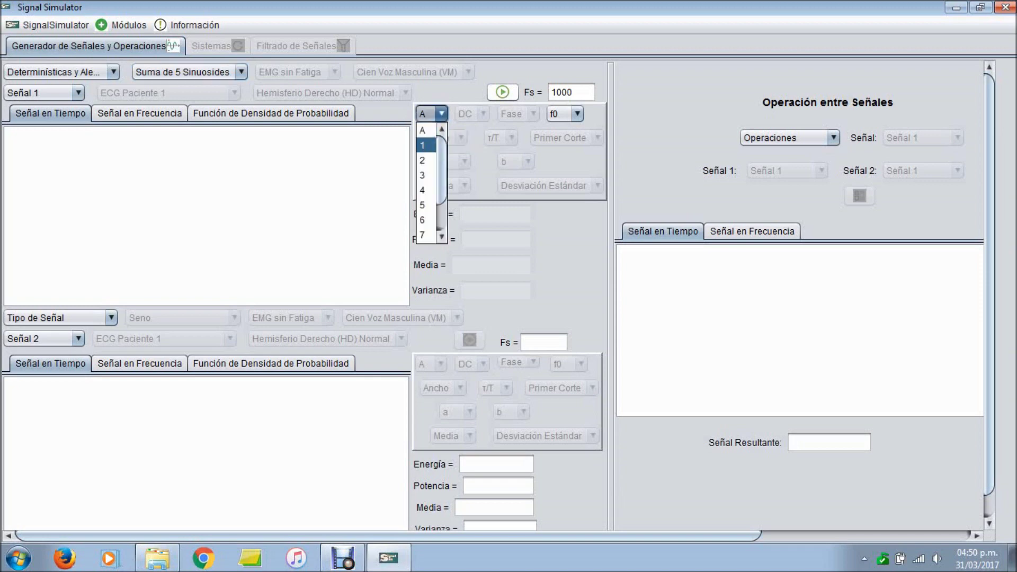
click(422, 145)
click(565, 113)
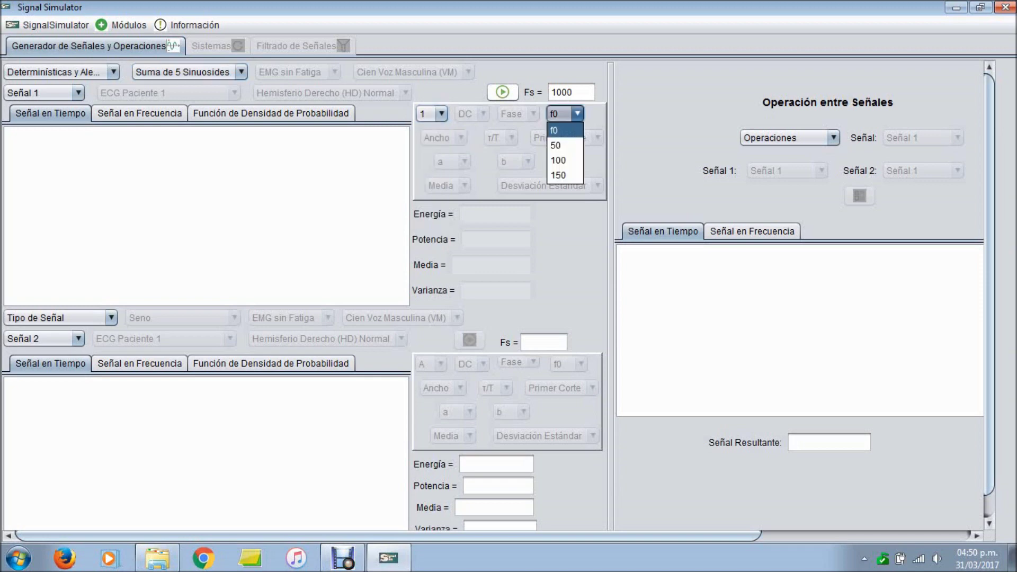
click(564, 145)
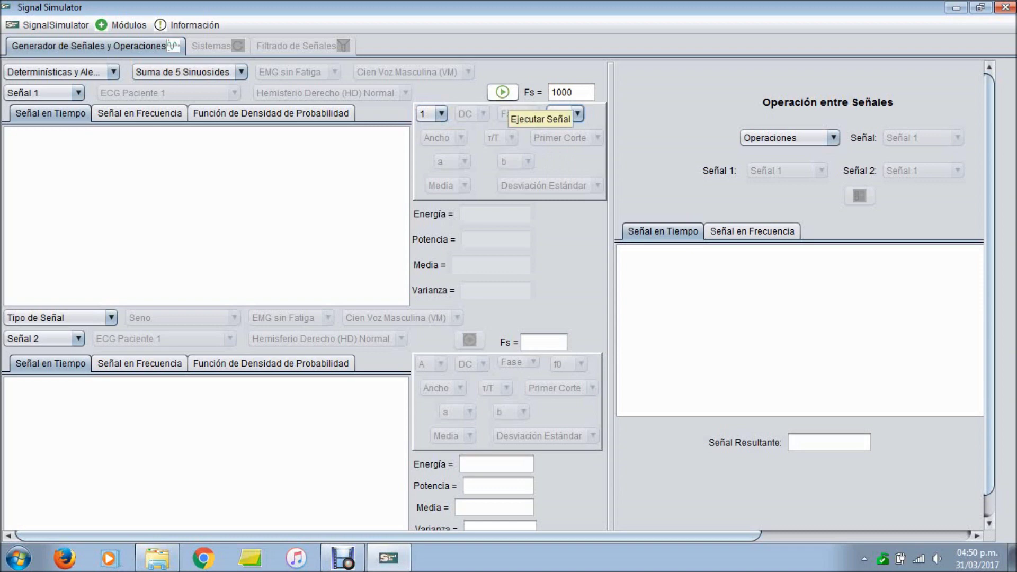
click(507, 98)
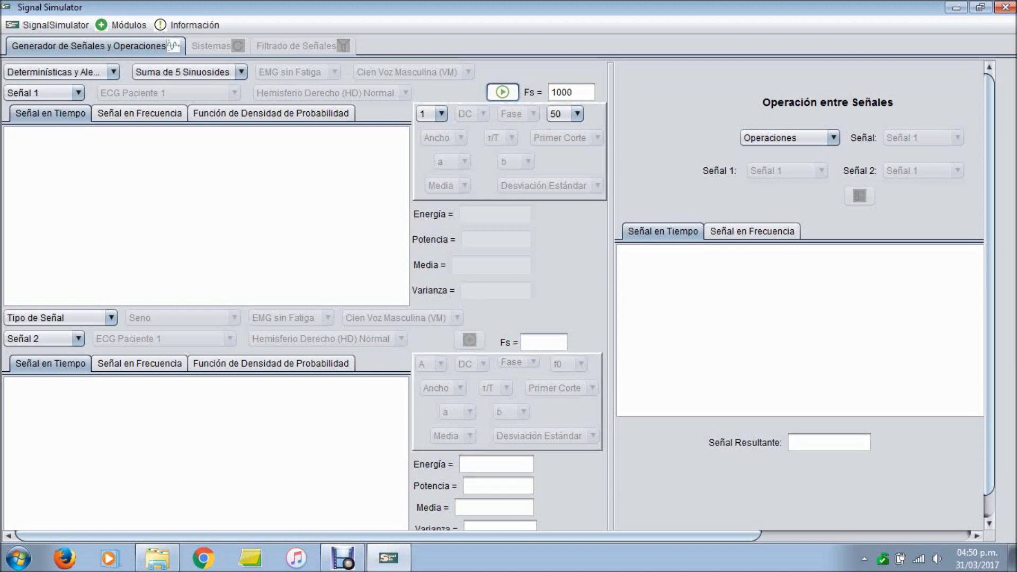
click(503, 92)
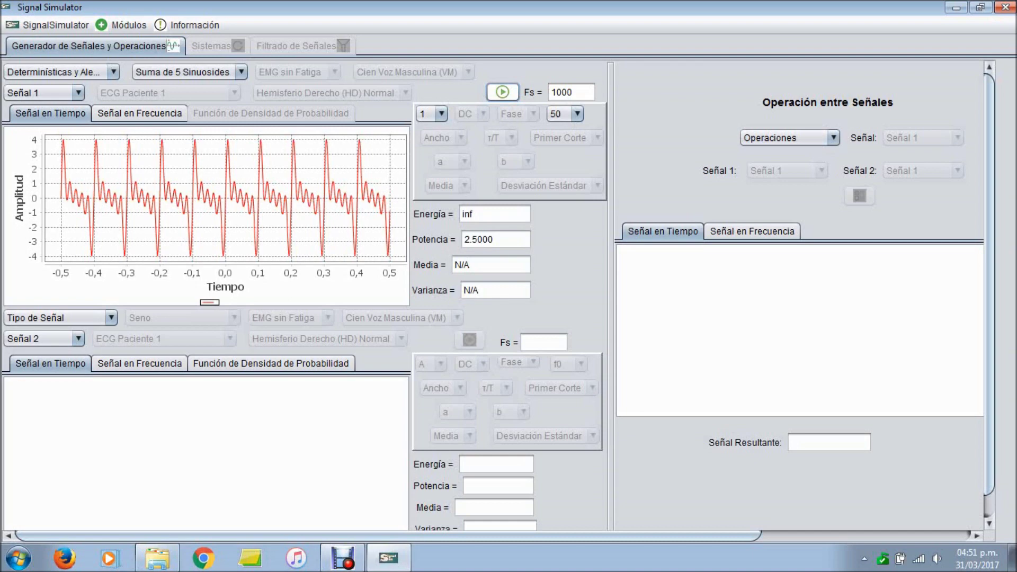
Step: Examine the frequency spectrum of Señal 1 close up around zero frequency, and return to its time plot
click(140, 113)
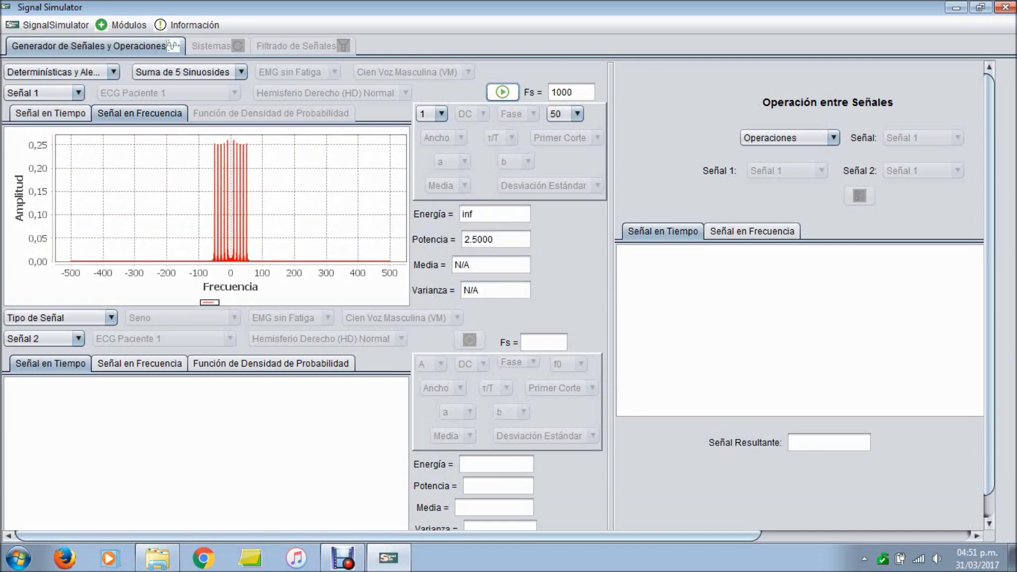
drag(195, 136, 281, 262)
drag(82, 176, 298, 262)
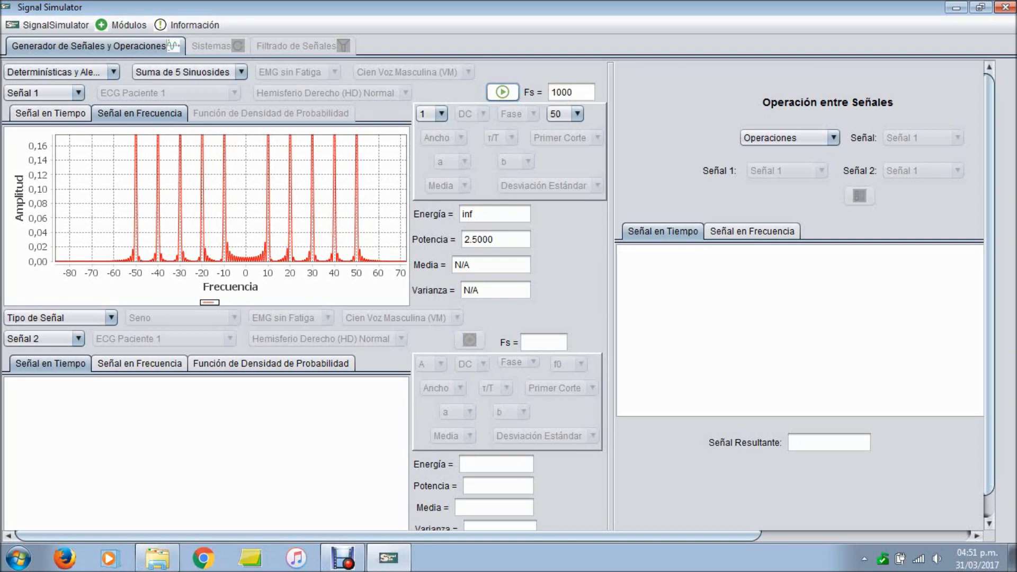
drag(233, 212, 169, 174)
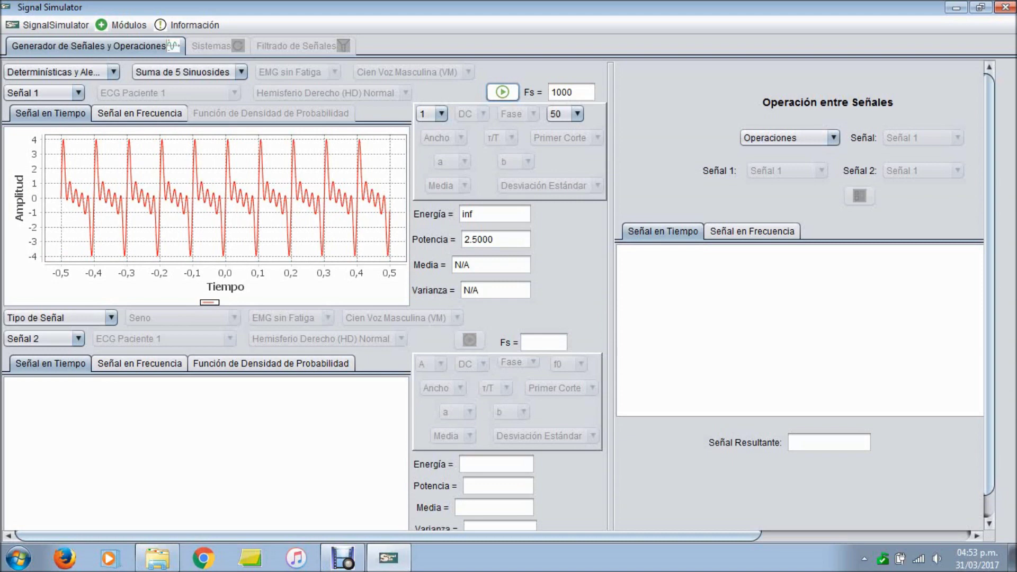
Step: Set Señal 2 to the Determinísticas y Aleatorias type with the Distribución Normal signal
scroll(498, 297, down, 1)
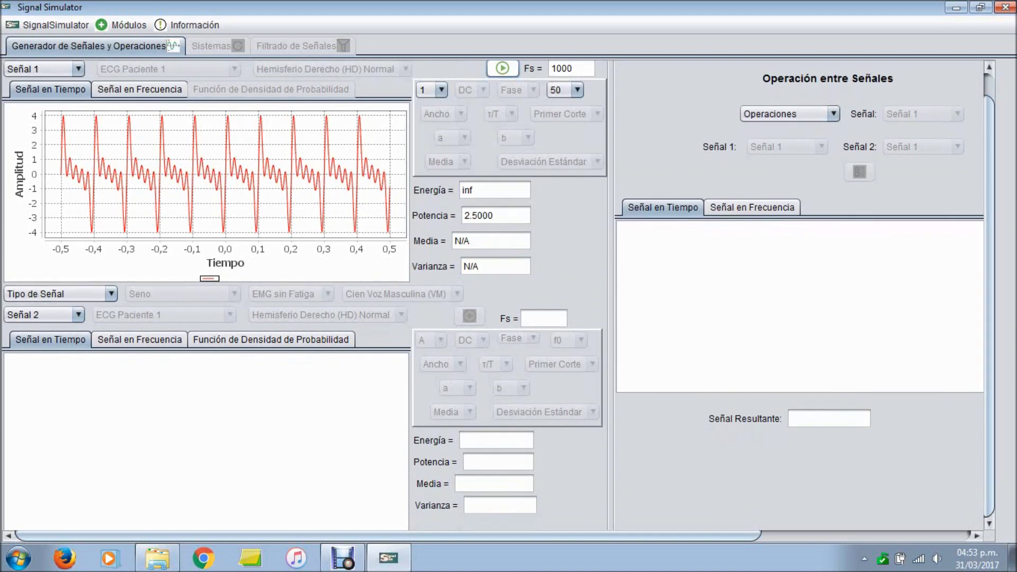
click(111, 294)
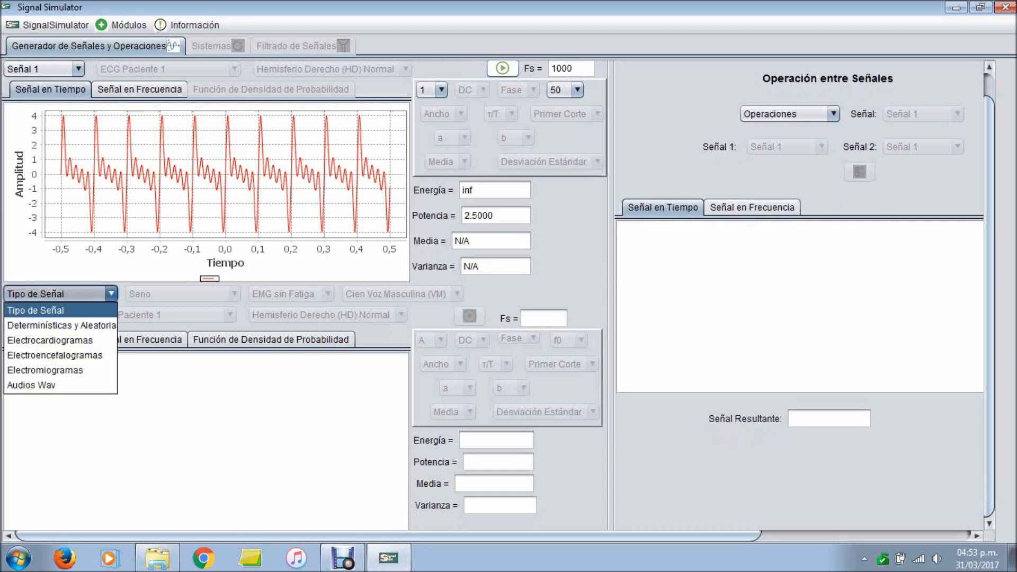
click(61, 325)
click(234, 294)
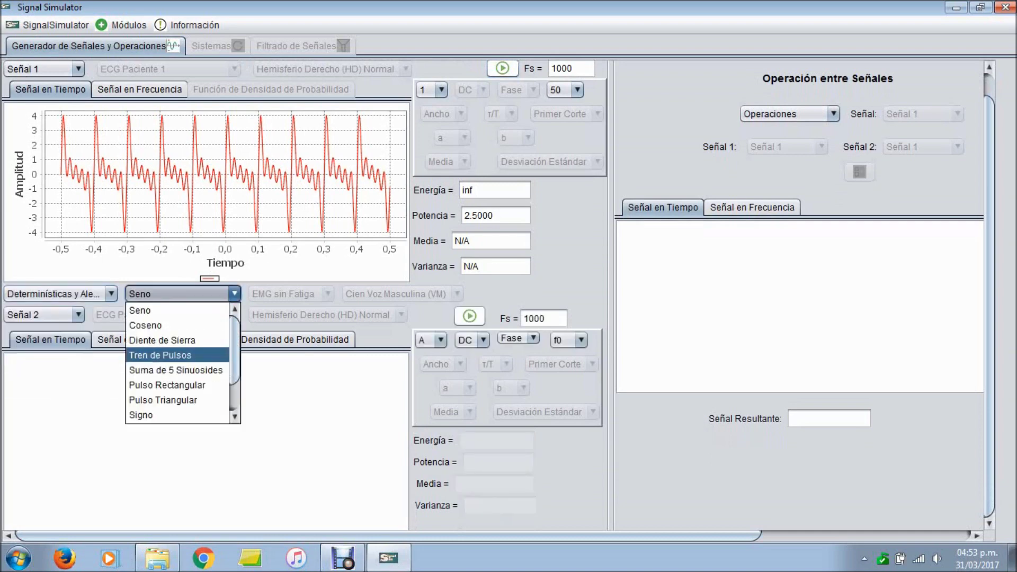
scroll(177, 365, down, 1)
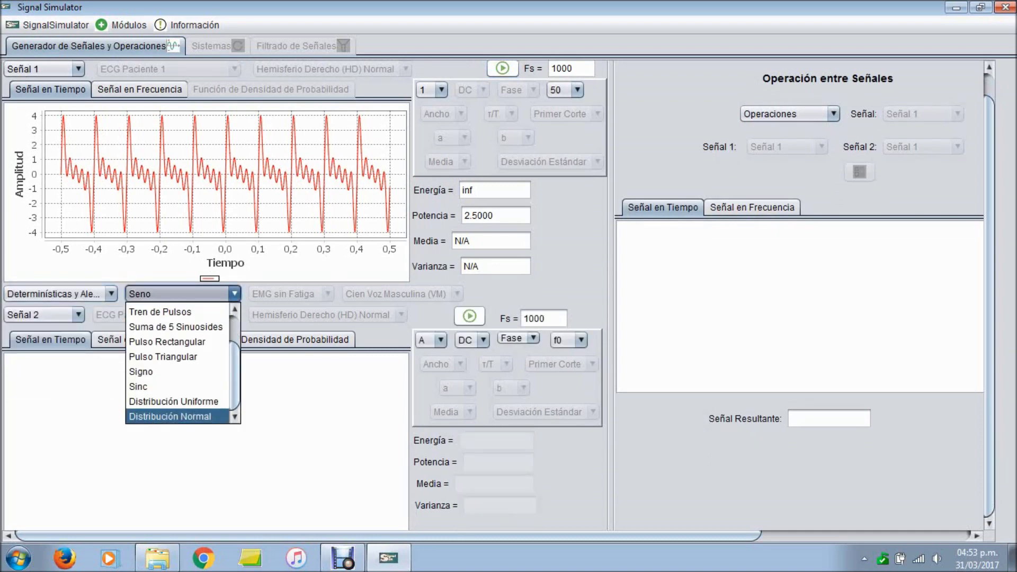
click(170, 417)
Step: Generate Señal 2 with a mean of 0.5 and a standard deviation of 1.5
click(469, 411)
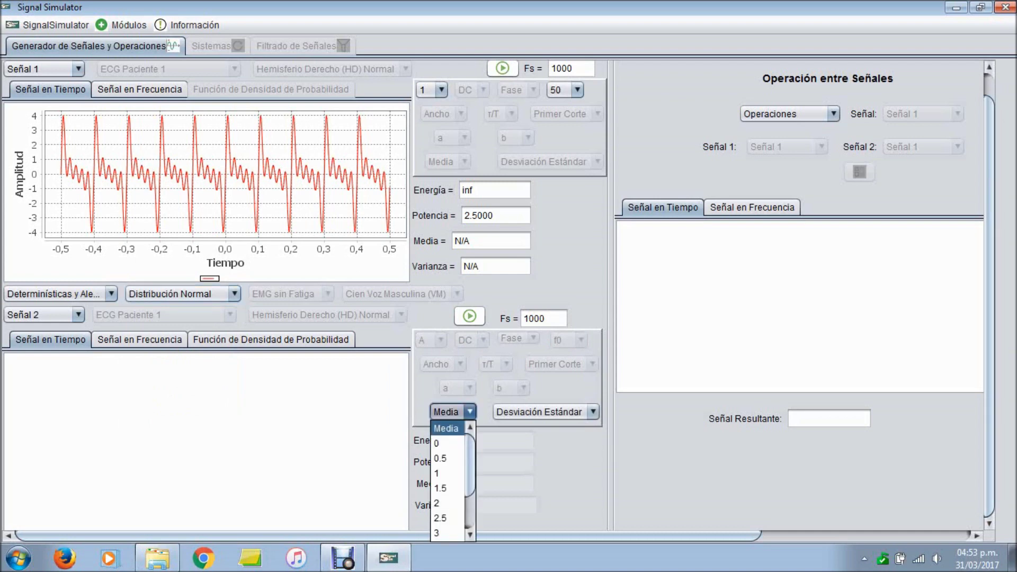
click(443, 459)
click(593, 411)
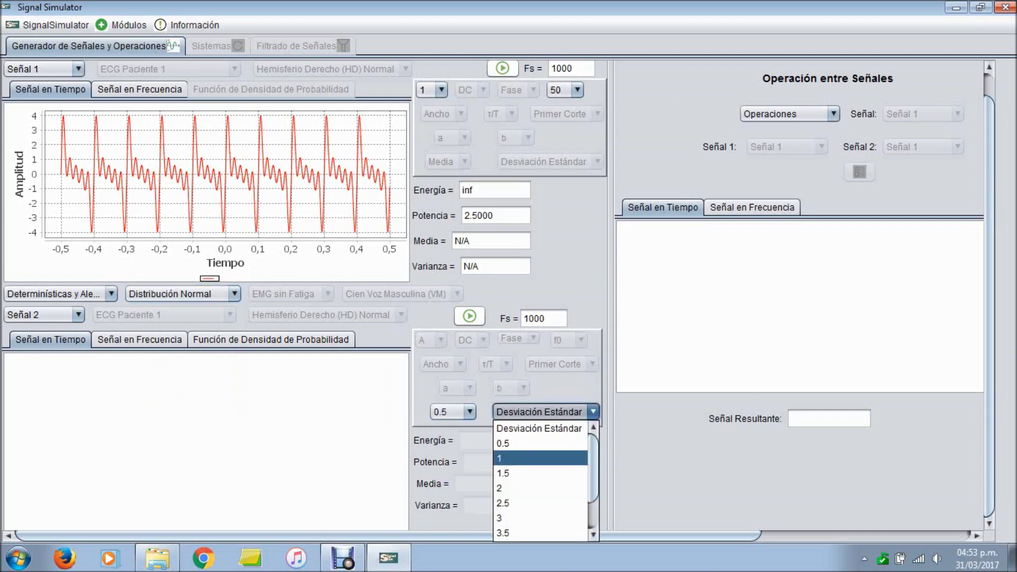
click(539, 473)
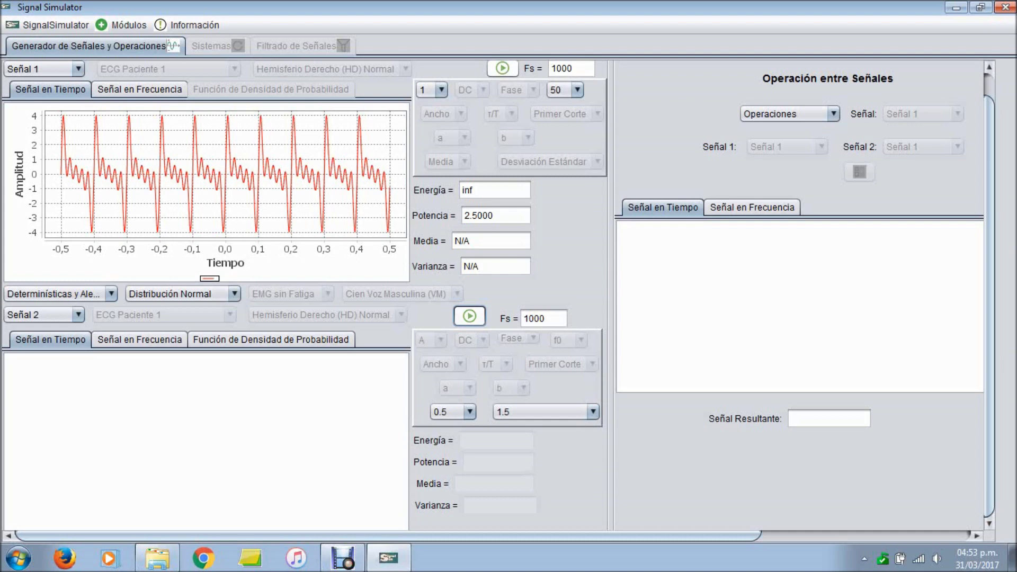
click(469, 316)
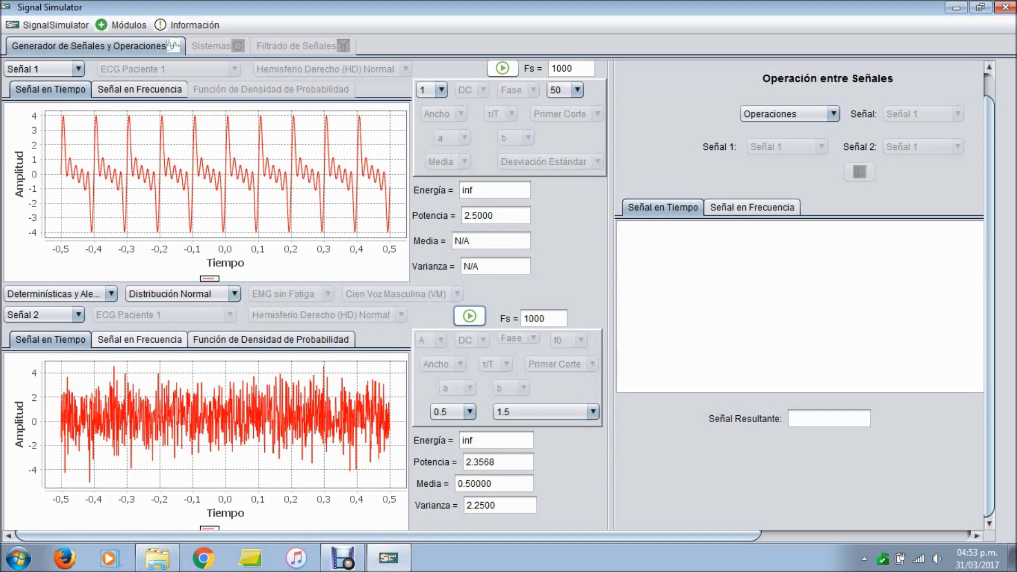
Step: Examine the frequency spectrum and probability density function of Señal 2, and return to its time plot
click(140, 339)
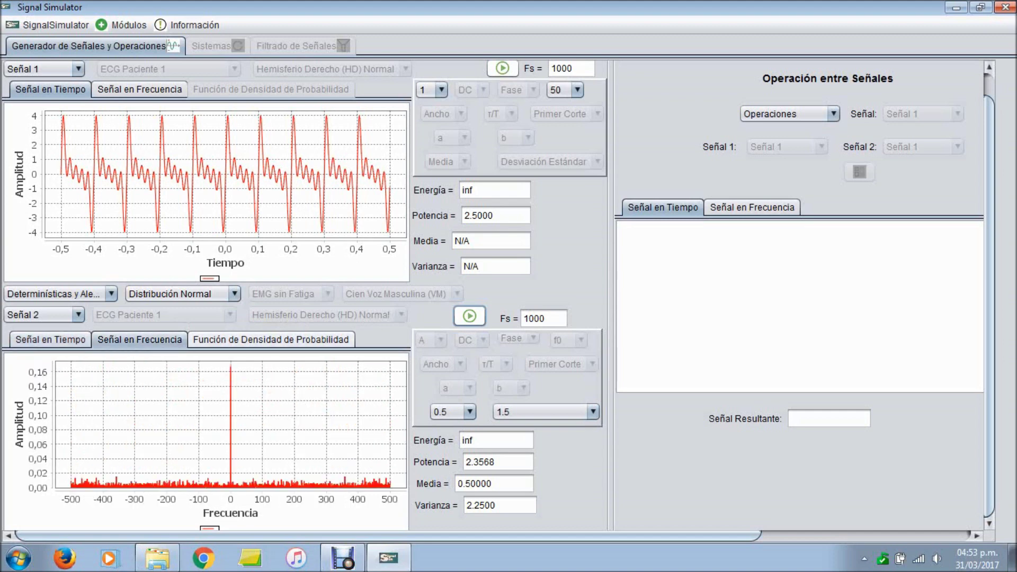
click(271, 340)
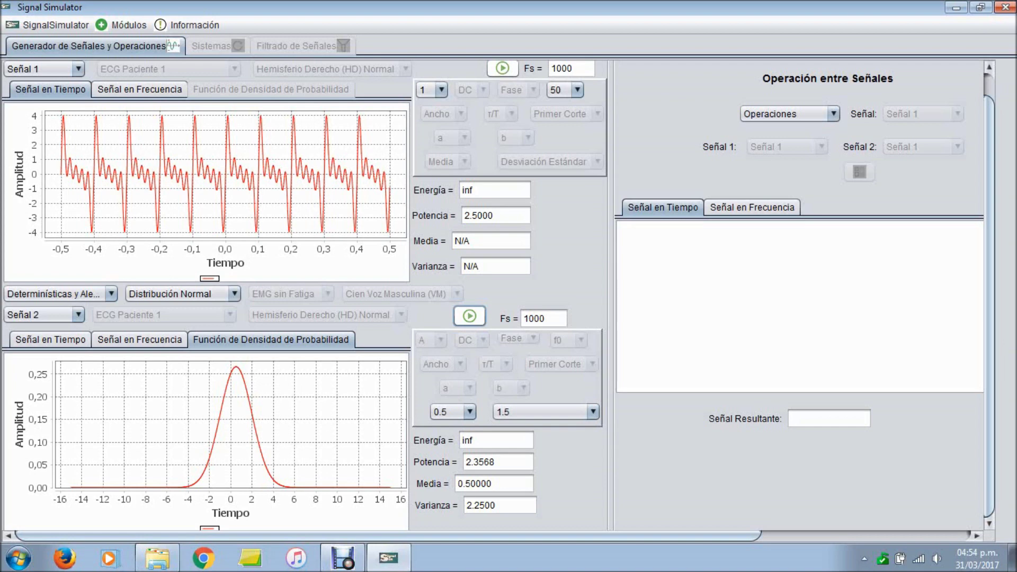
click(50, 340)
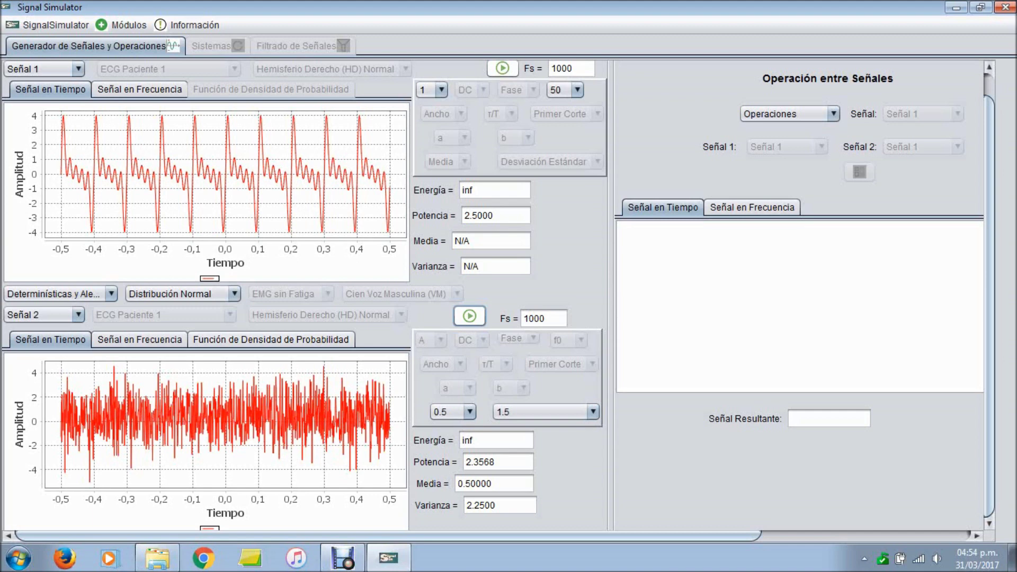
Step: Set the operation between signals to Suma, with Señal 1 as first operand and Señal 2 as second
click(784, 114)
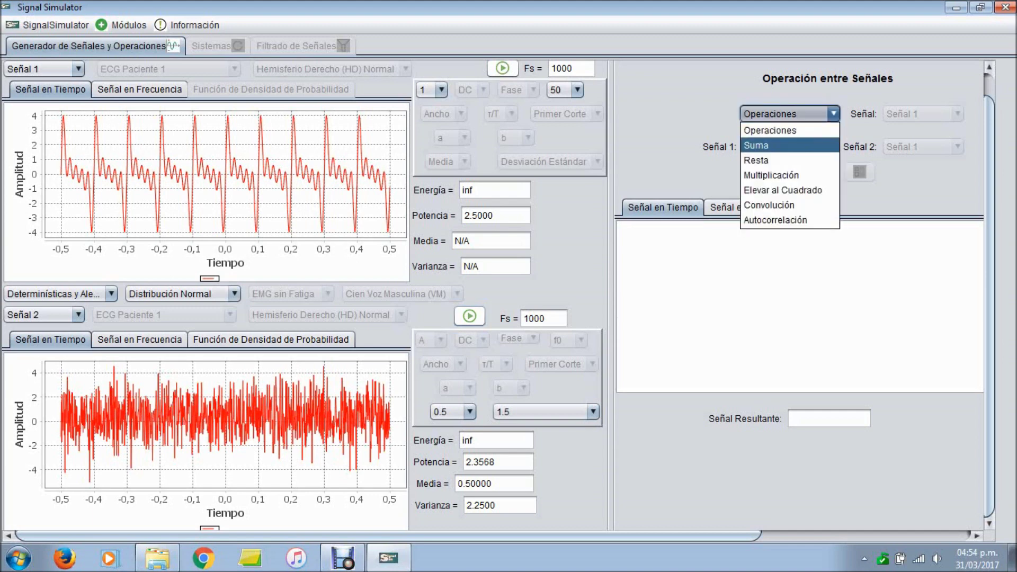
click(788, 145)
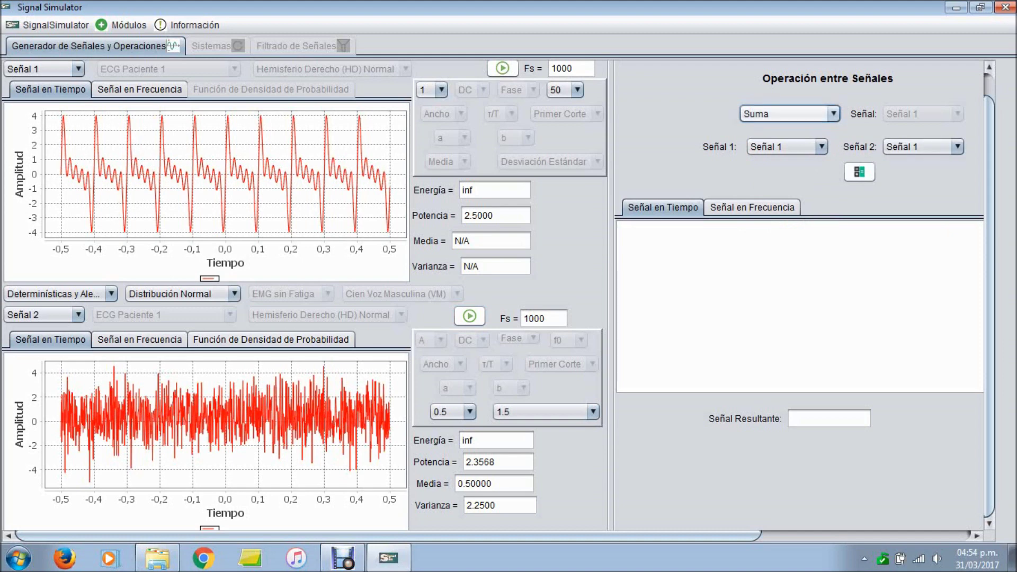
click(789, 113)
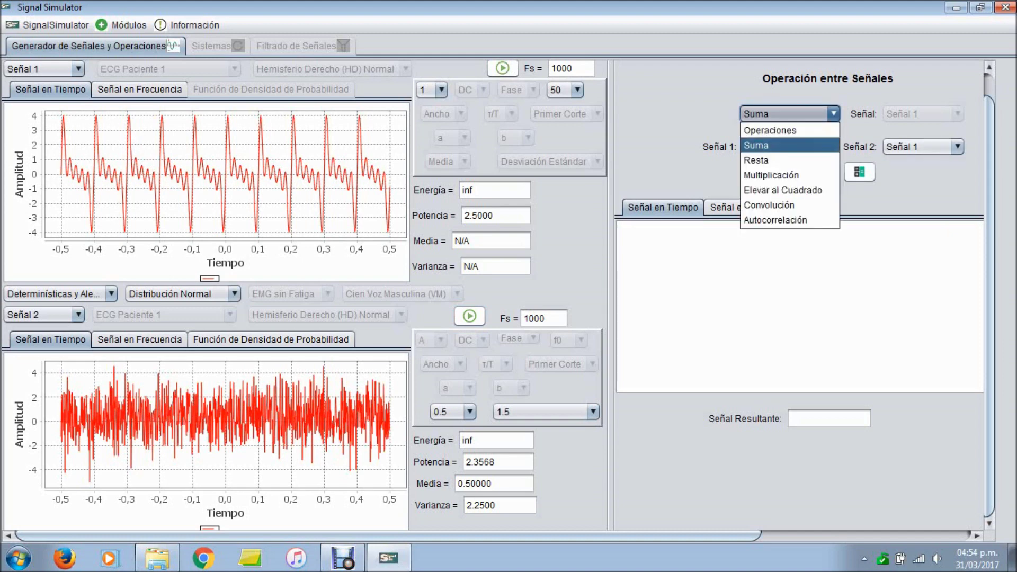
click(789, 145)
click(923, 146)
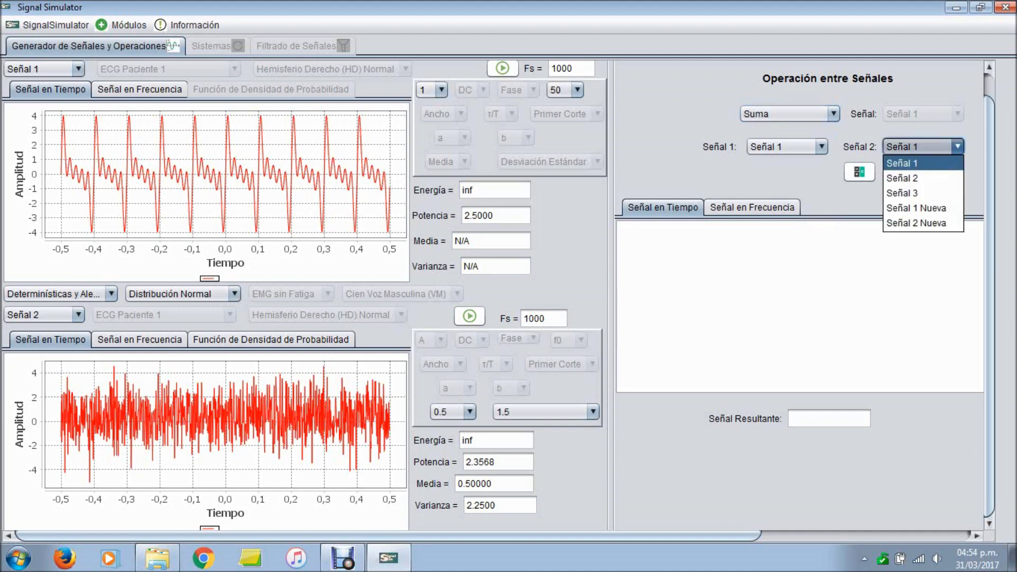
key(Return)
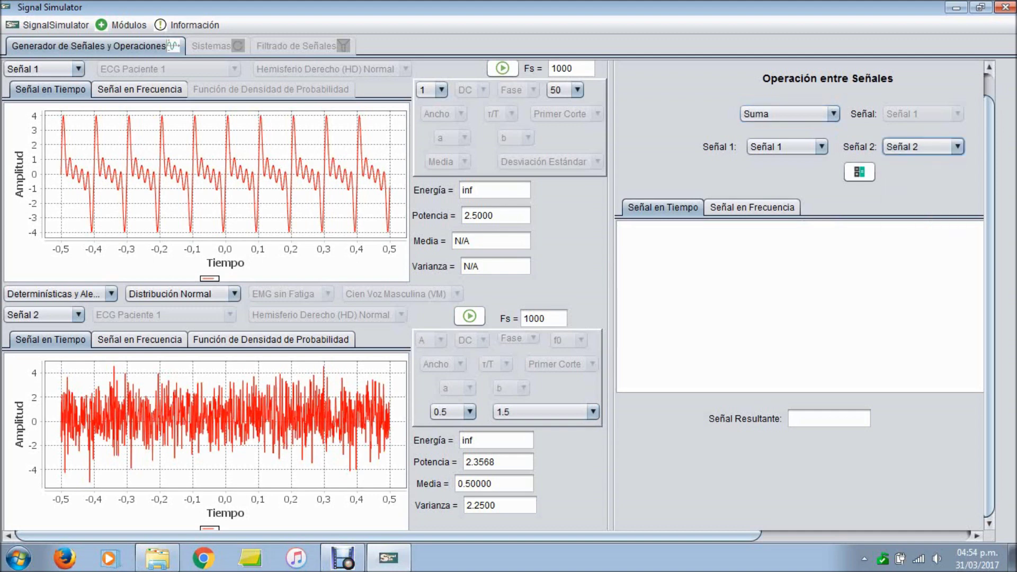
Step: Compute the sum of Señal 1 and Señal 2, and compare its frequency spectrum with that of Señal 1
click(866, 177)
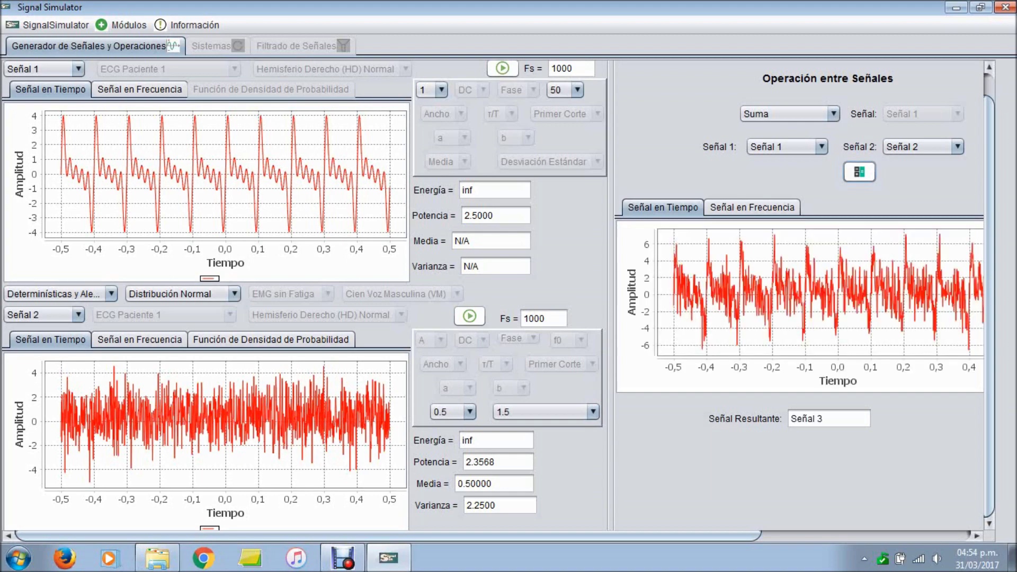
drag(388, 535, 559, 536)
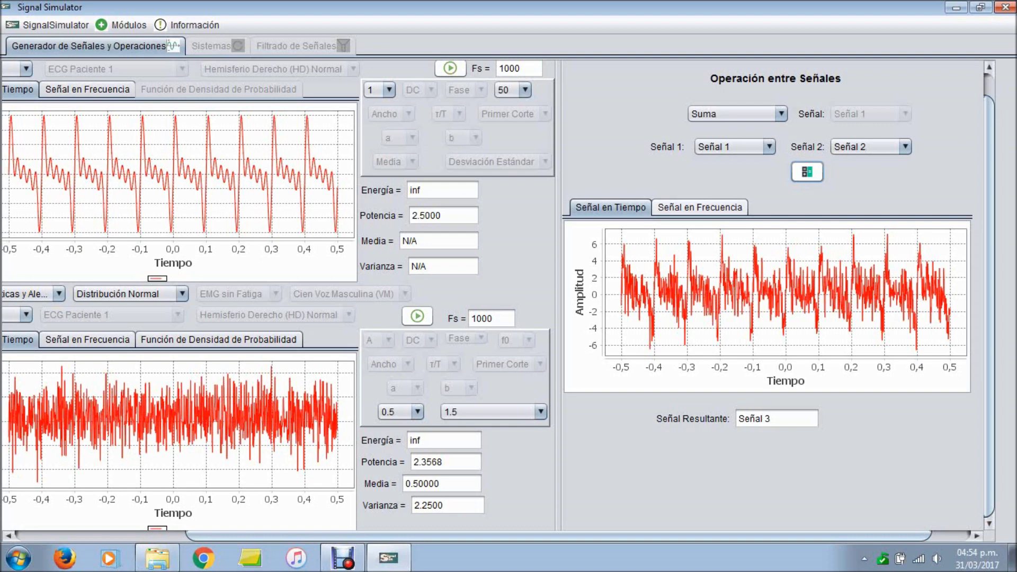
click(699, 207)
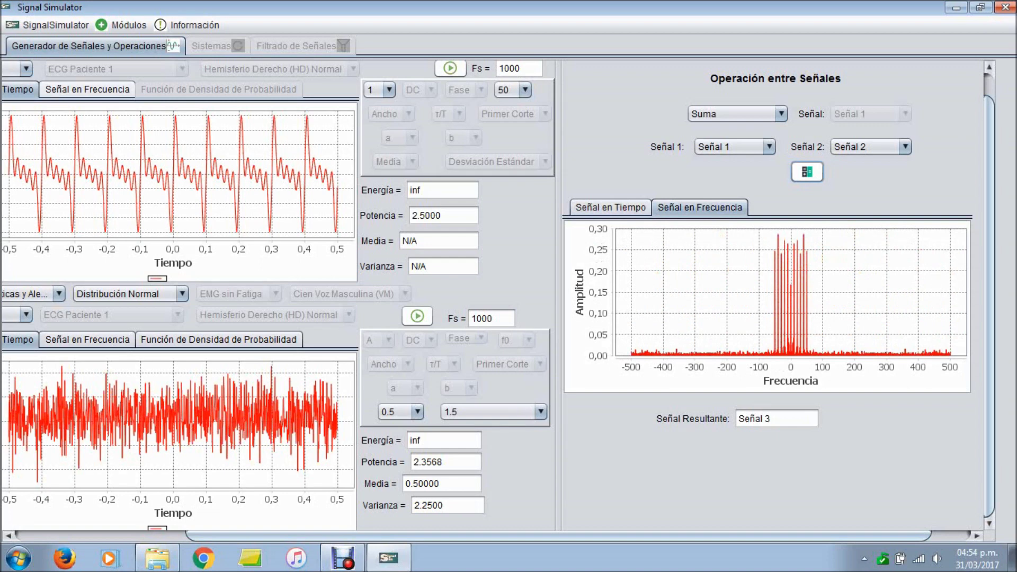
click(87, 89)
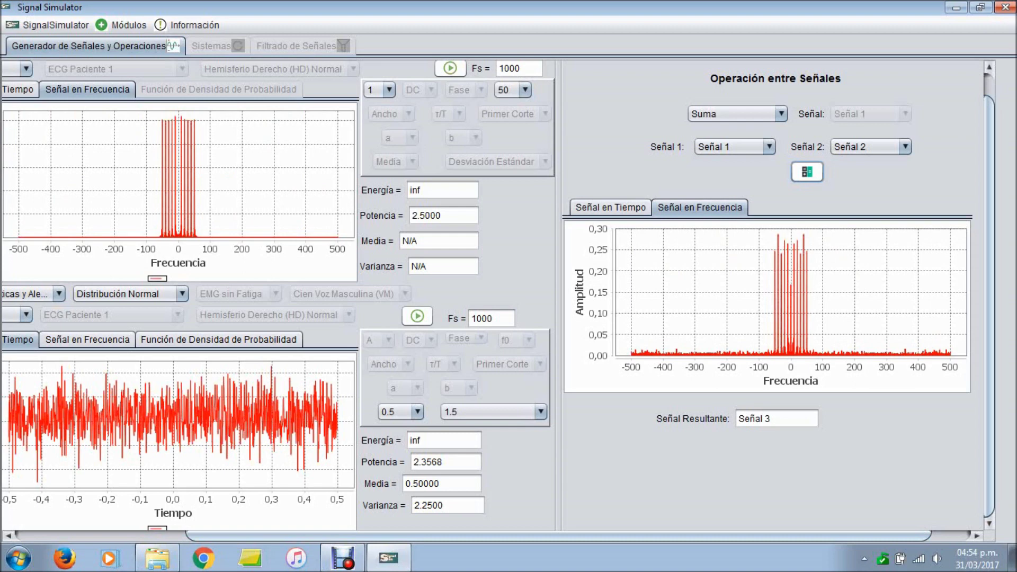
drag(558, 536, 549, 536)
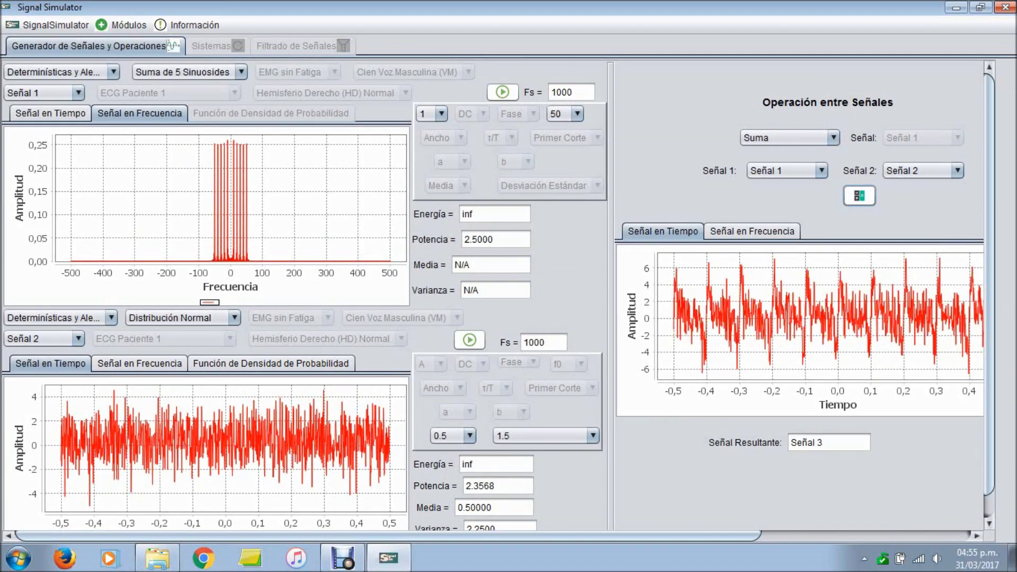
Step: Open the Sistemas module and set Señal 1 as the input signal
click(122, 25)
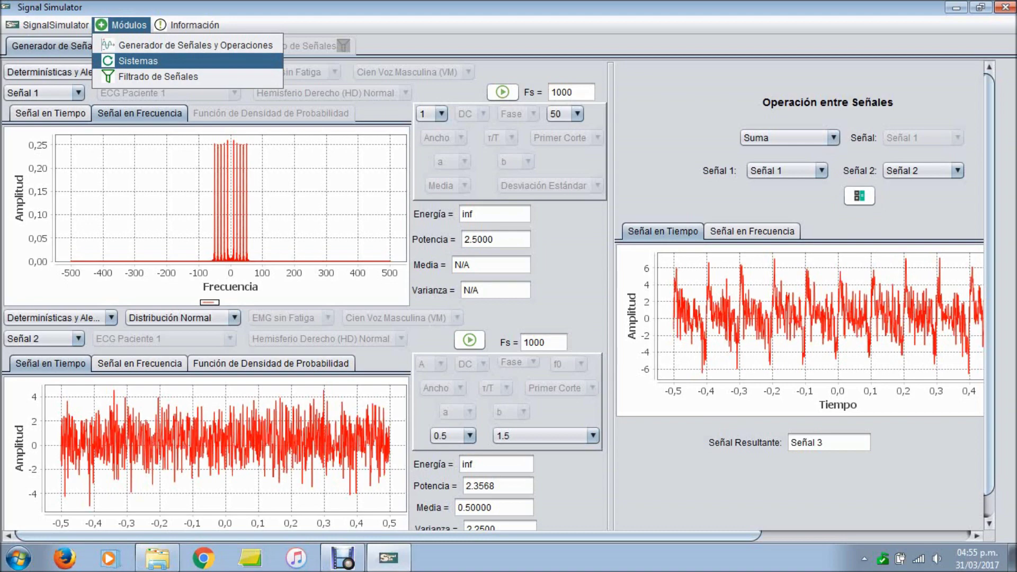
click(138, 60)
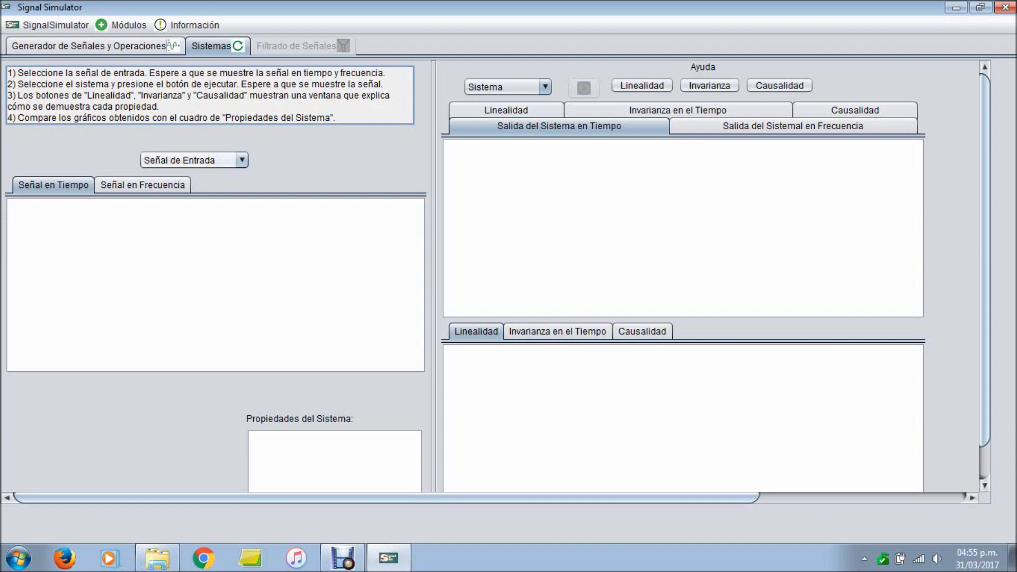
click(194, 160)
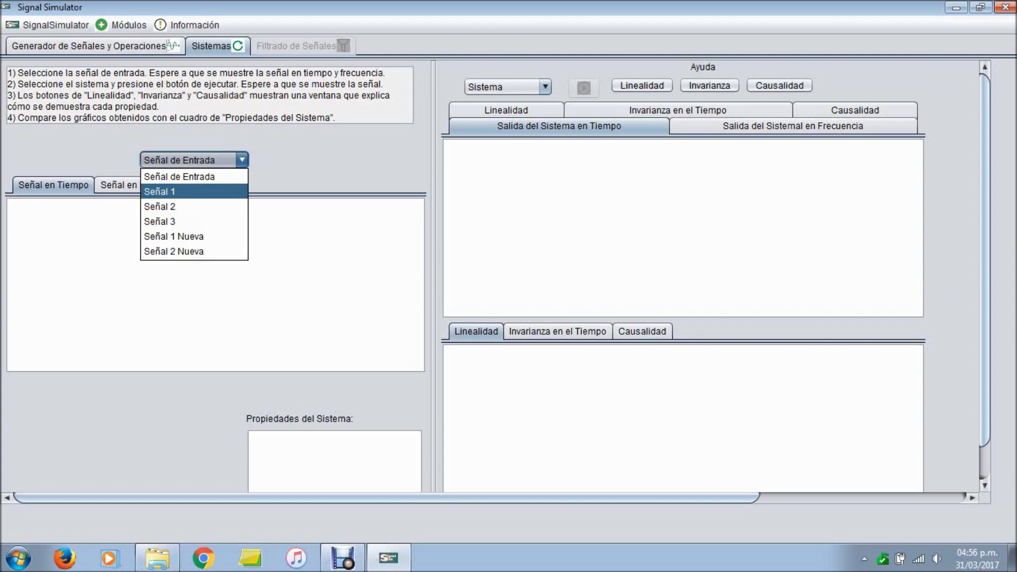
click(193, 191)
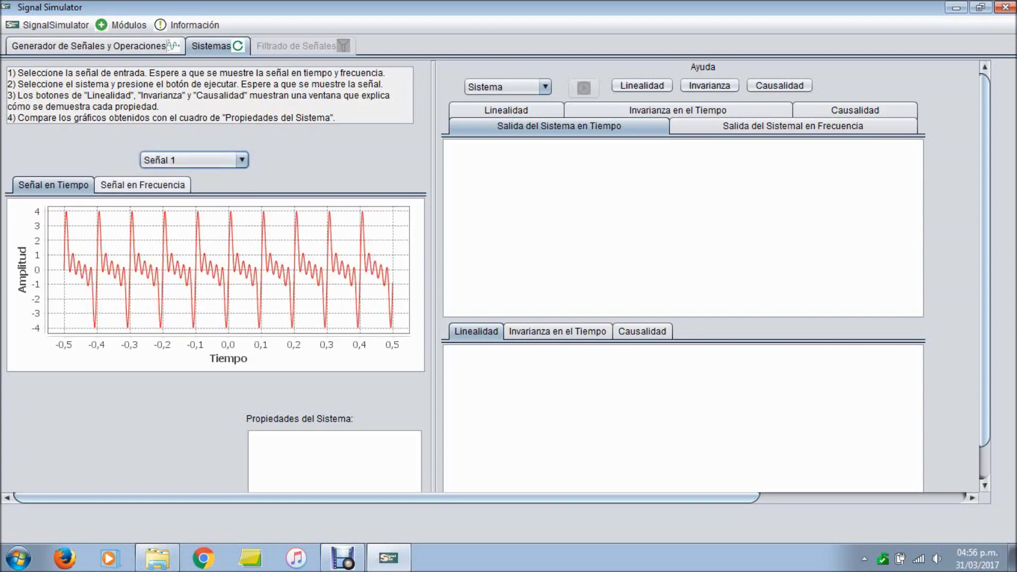
Step: Compare the input signal's time and frequency plots in Sistemas with those of Señal 1 in the signal generator module
click(142, 185)
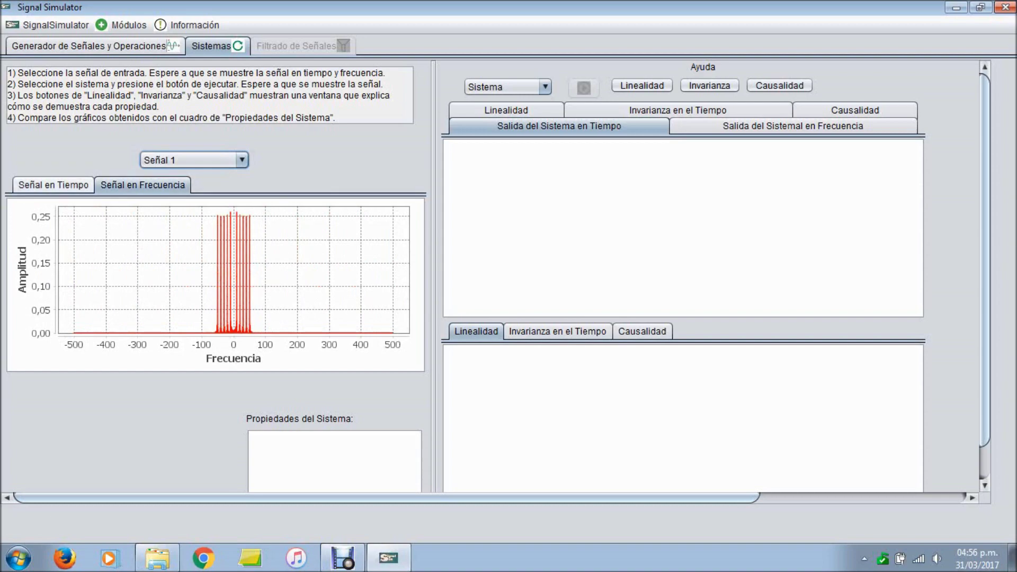
click(53, 184)
click(95, 46)
click(50, 113)
click(139, 113)
click(50, 113)
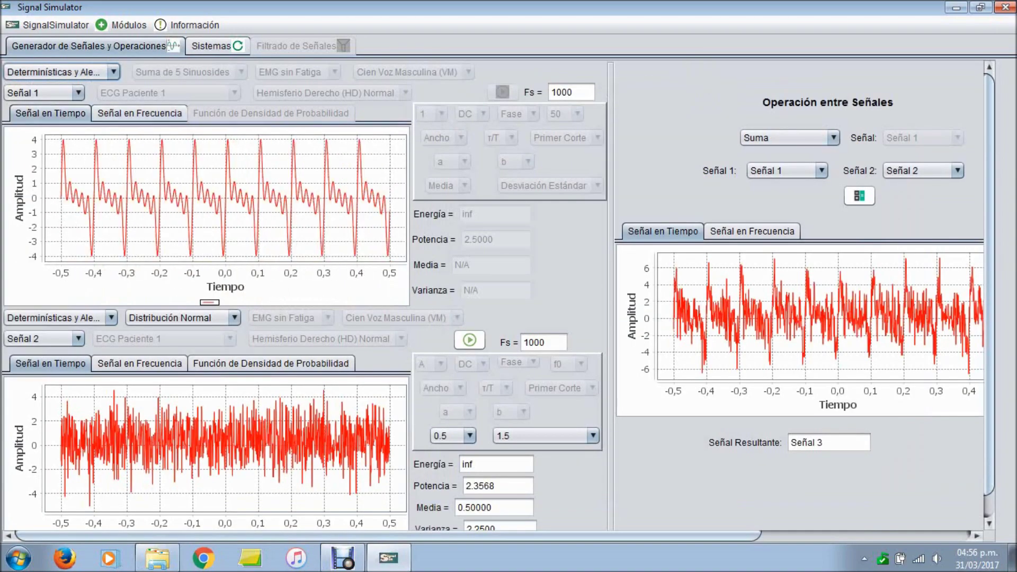
click(139, 113)
click(217, 46)
click(143, 185)
click(53, 185)
Step: Set the system to y(t)=t * x(t)
click(545, 87)
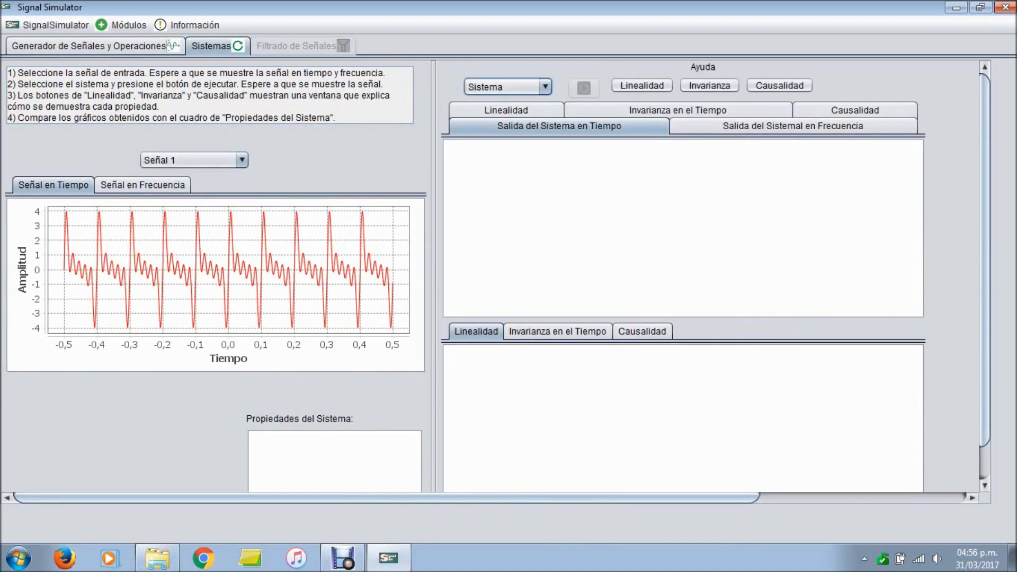
click(545, 87)
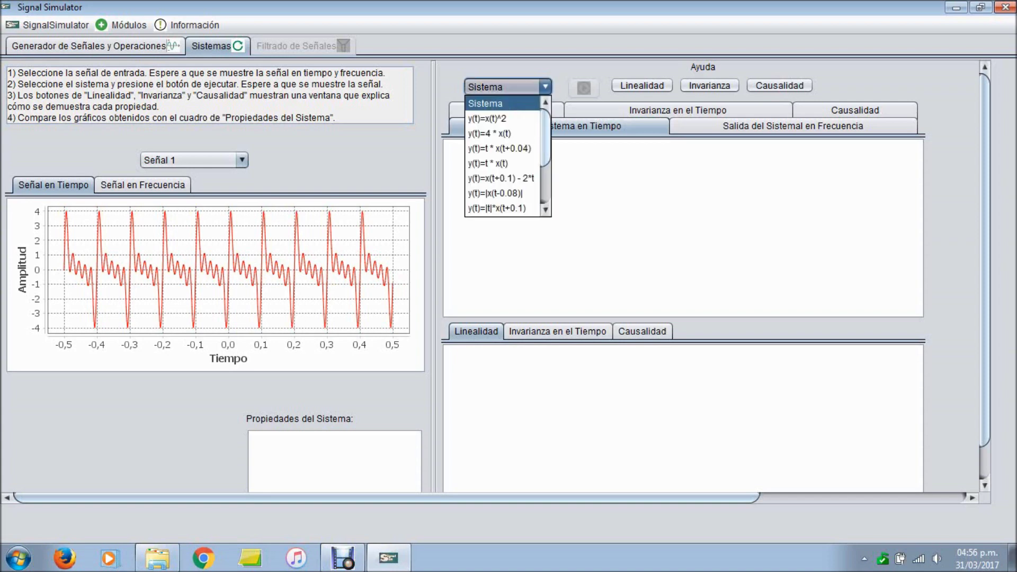
key(Down)
key(Down)
key(Down)
key(Down)
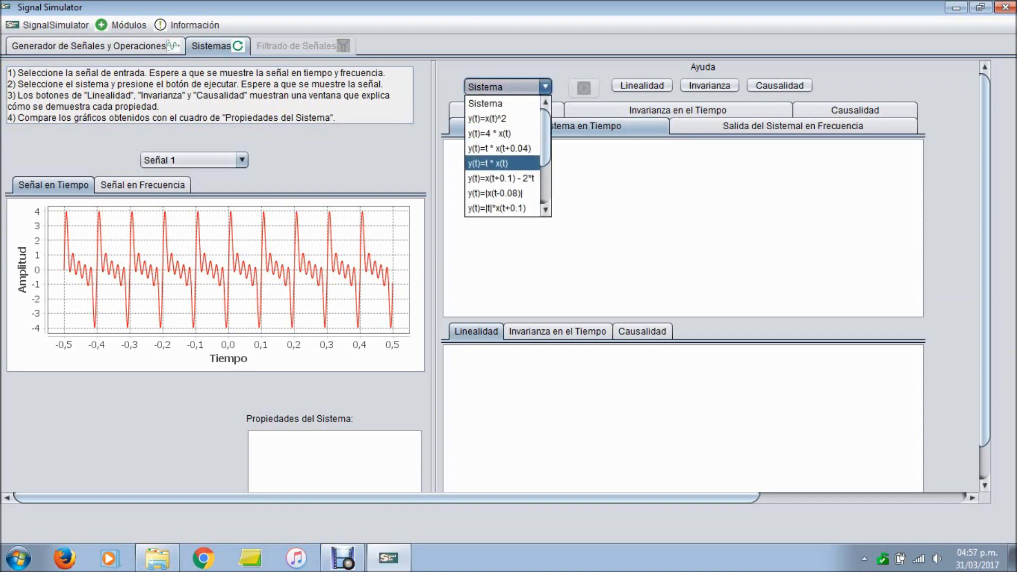
key(Return)
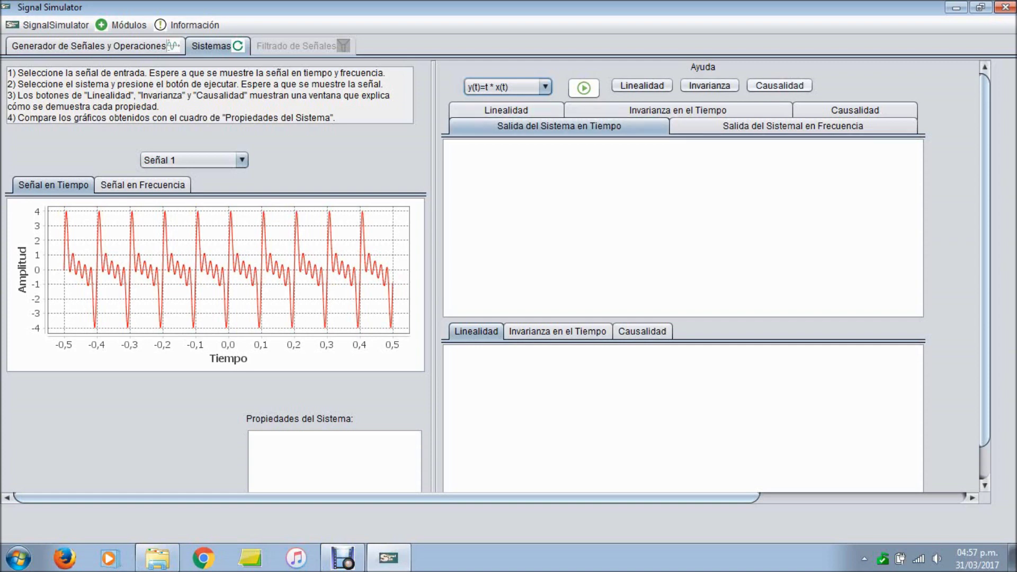
Step: Read the help explaining how the linearity of the system is demonstrated, and close it
click(506, 111)
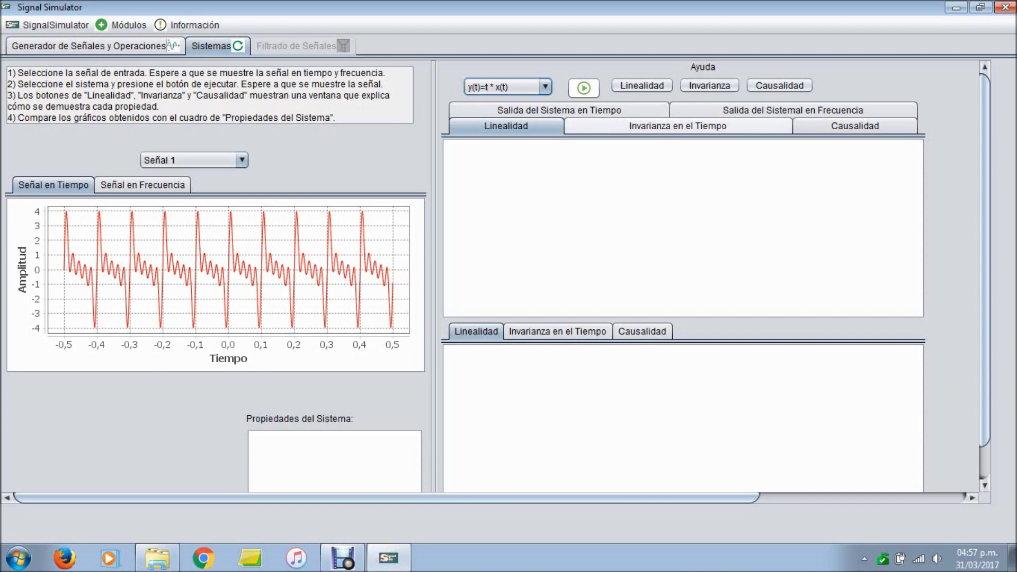
click(559, 110)
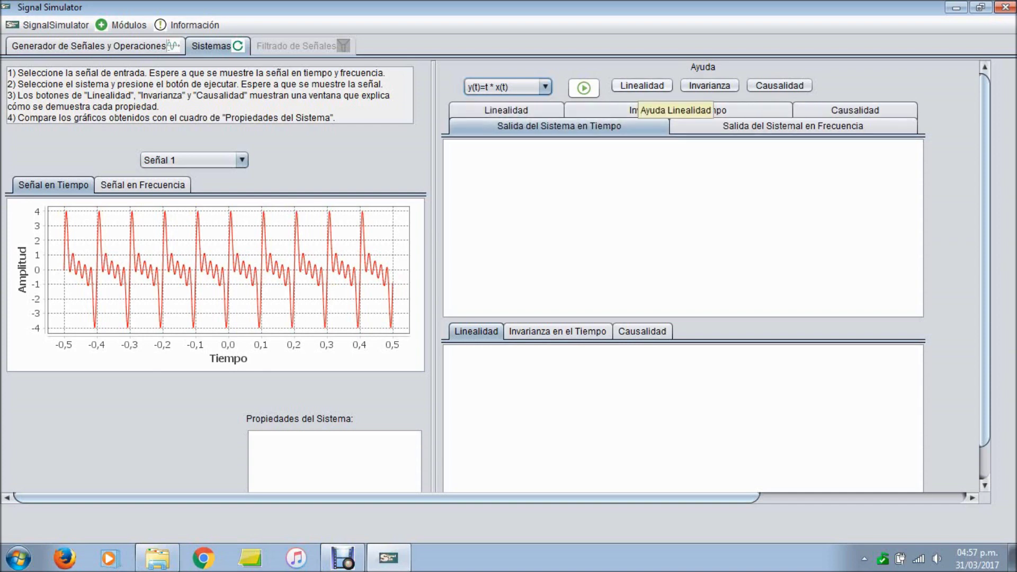
click(641, 85)
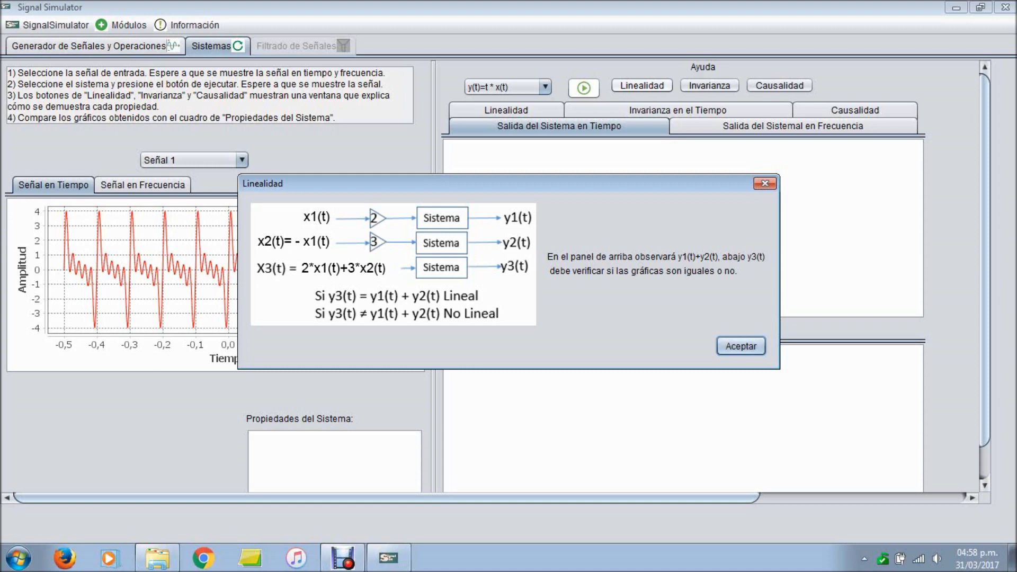
click(741, 346)
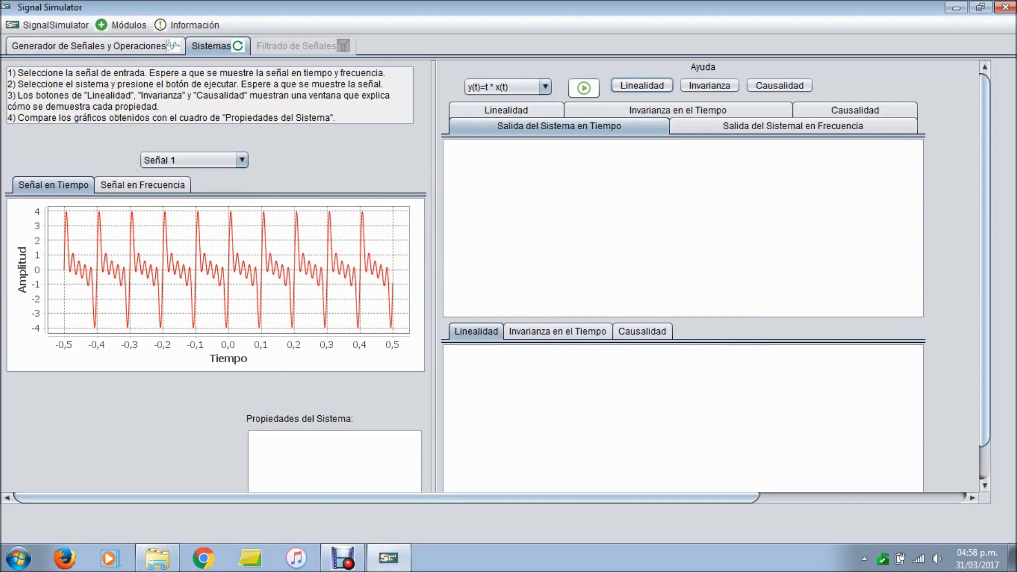
Step: Run the system on Señal 1 and view its output, linearity, time-invariance and causality plots and the system properties
click(583, 88)
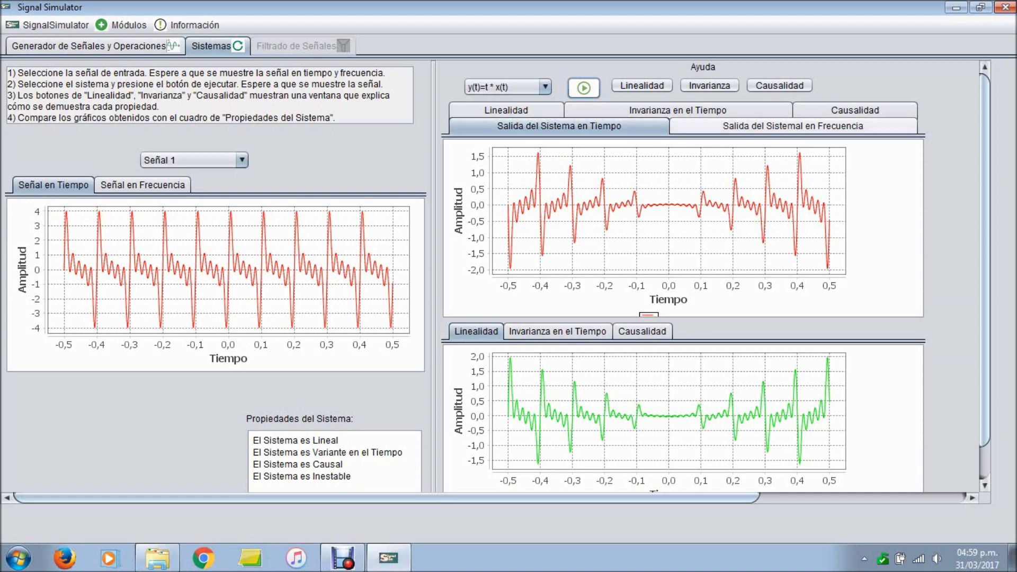
click(793, 126)
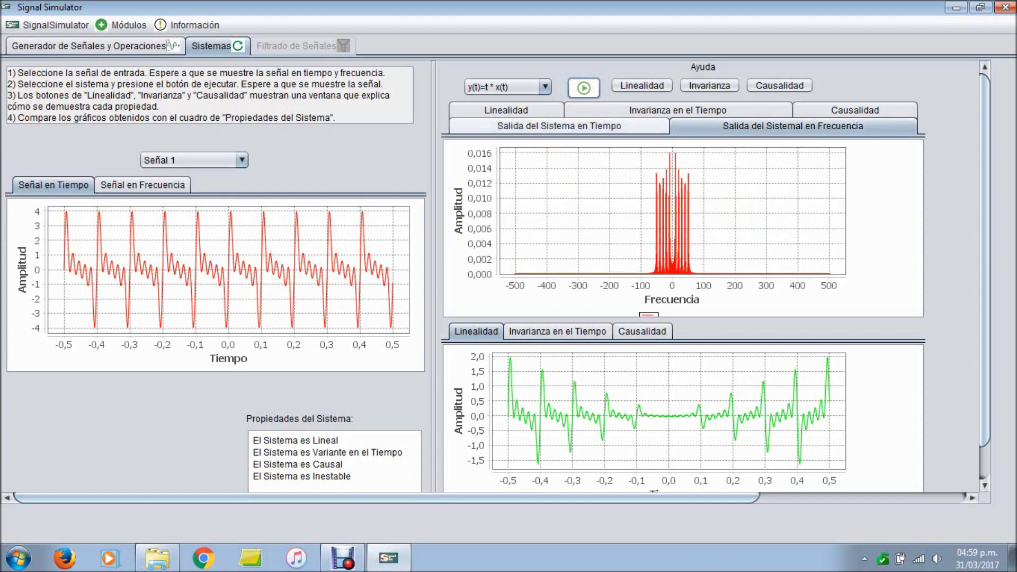
click(506, 111)
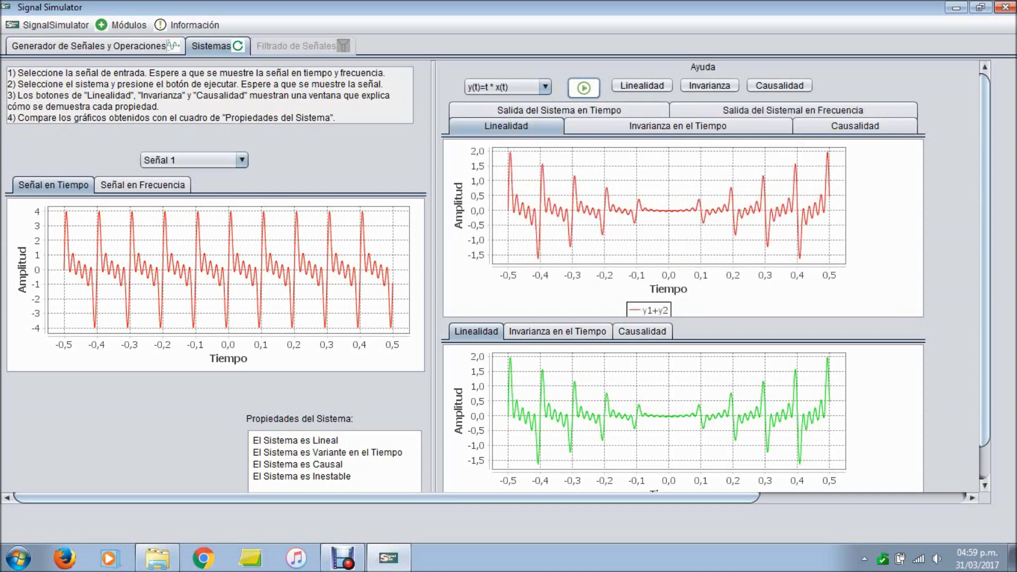
click(678, 126)
click(558, 332)
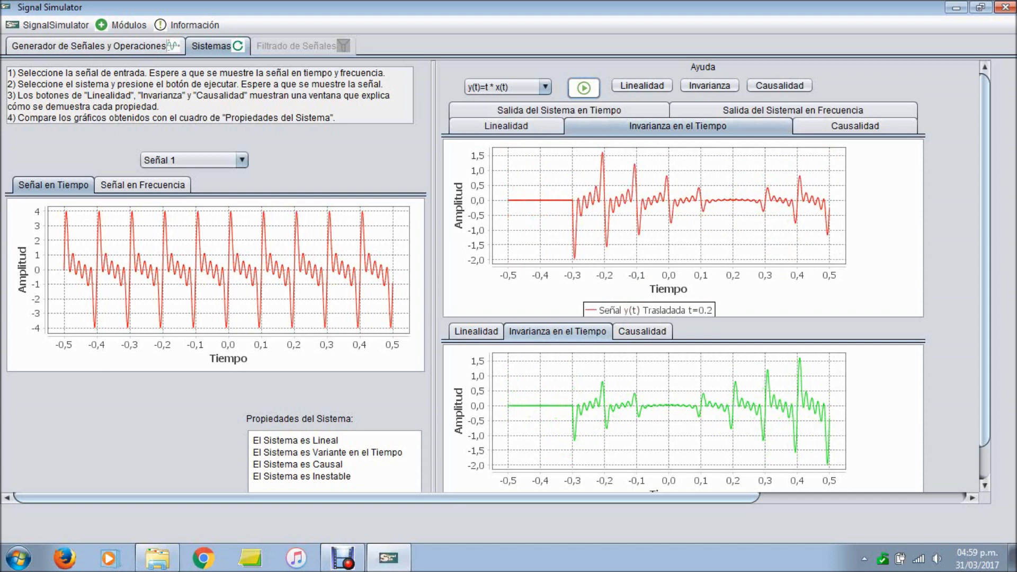
click(642, 332)
click(855, 126)
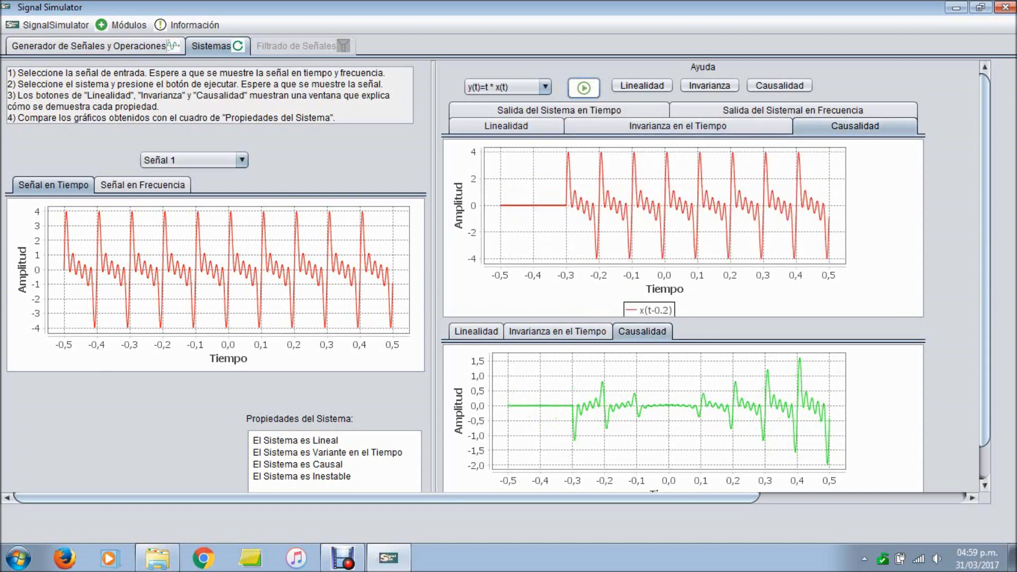
click(476, 332)
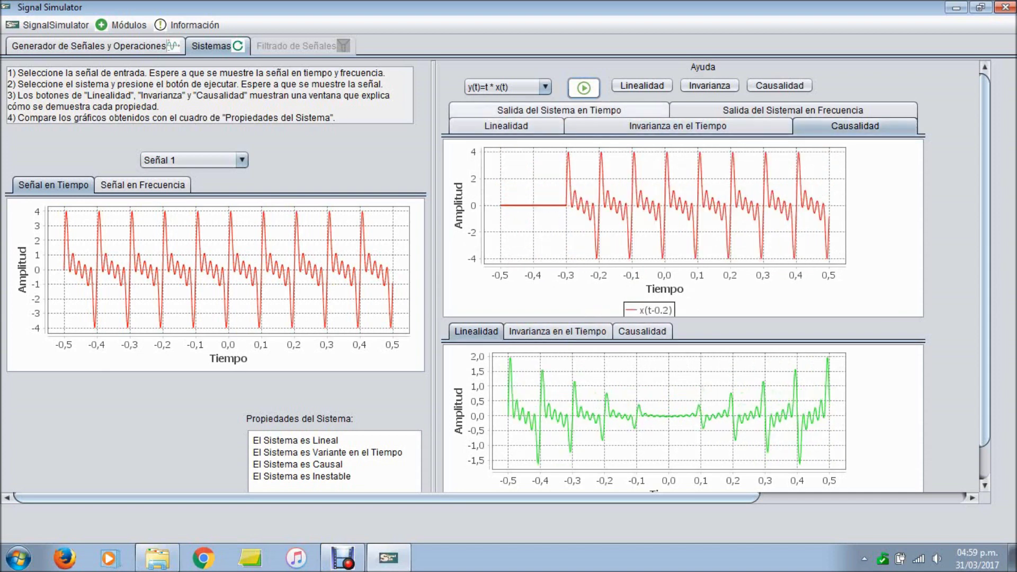
click(636, 110)
scroll(684, 275, down, 1)
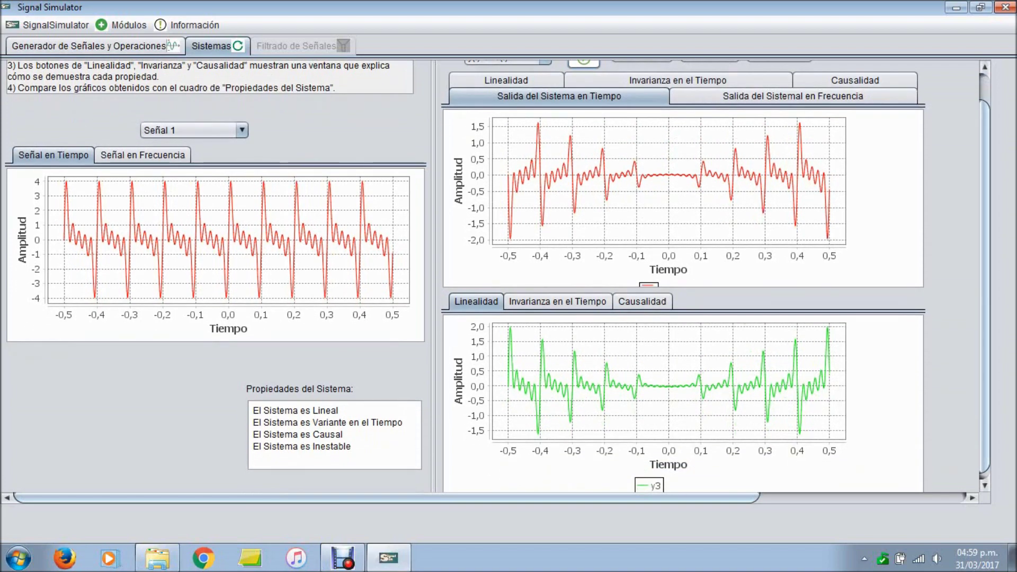
scroll(498, 275, up, 1)
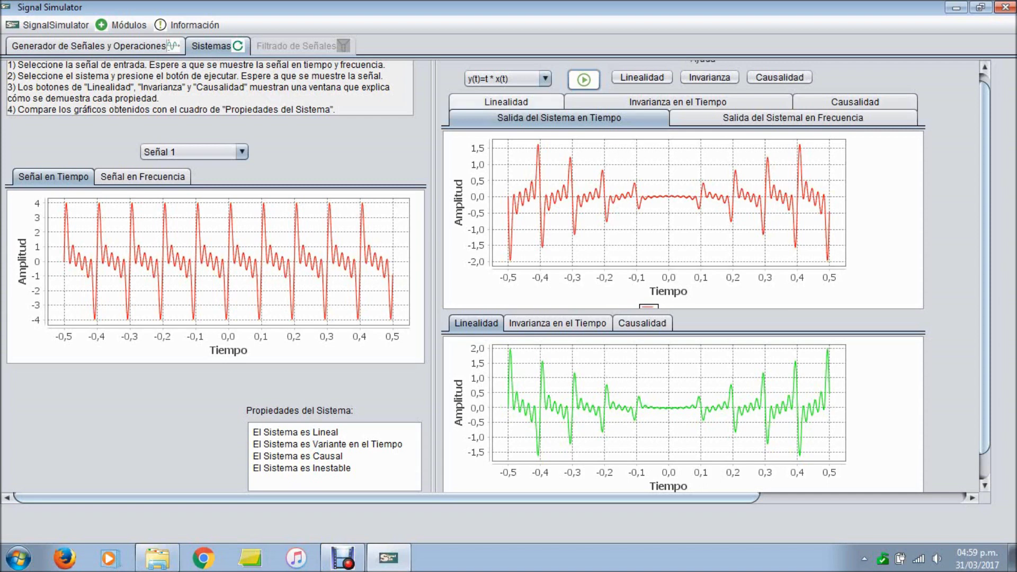
Step: Compare the upper and lower plots for linearity, time invariance and causality against the listed system properties
click(506, 101)
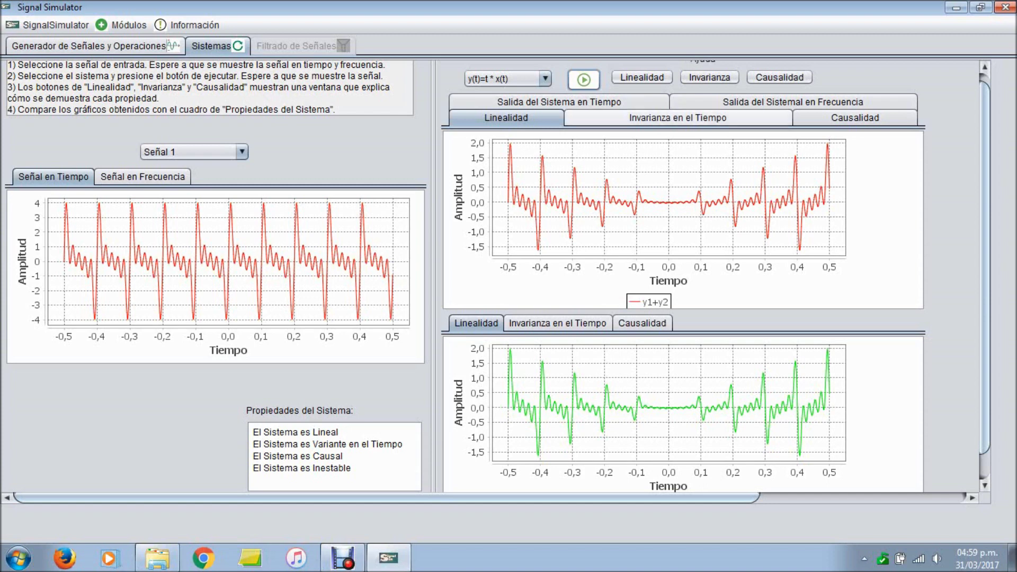
click(677, 118)
click(557, 322)
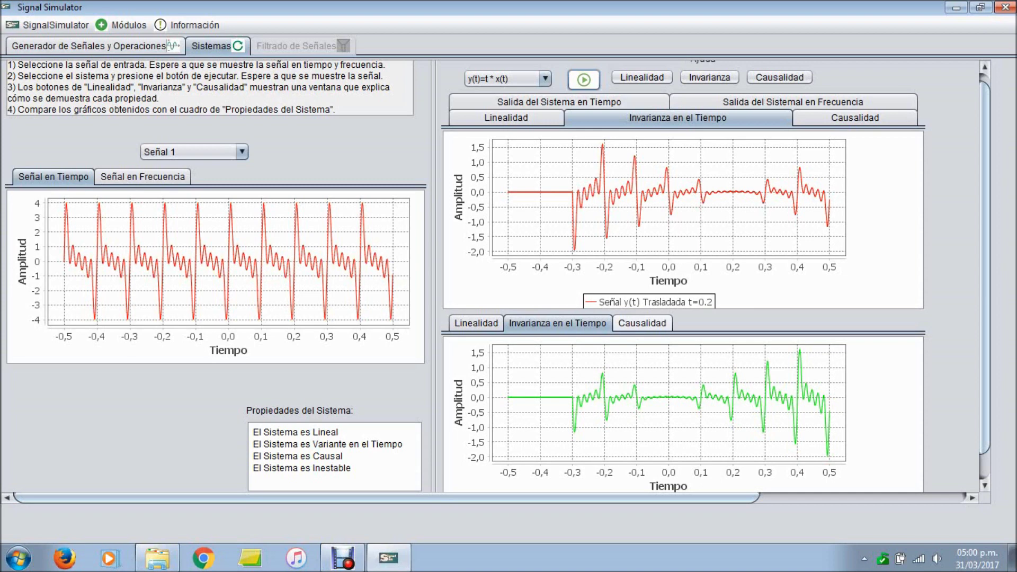
click(641, 323)
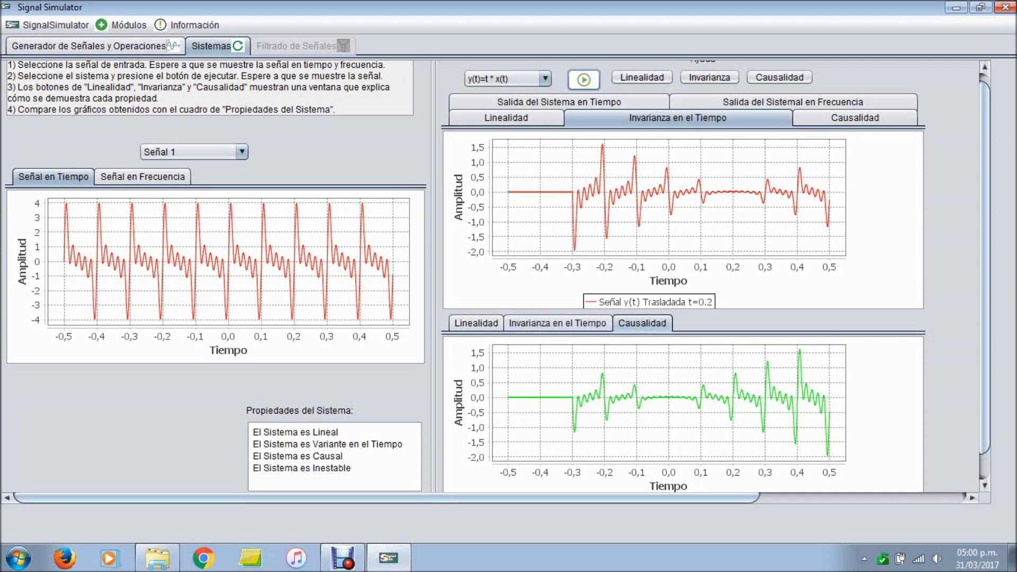
click(854, 117)
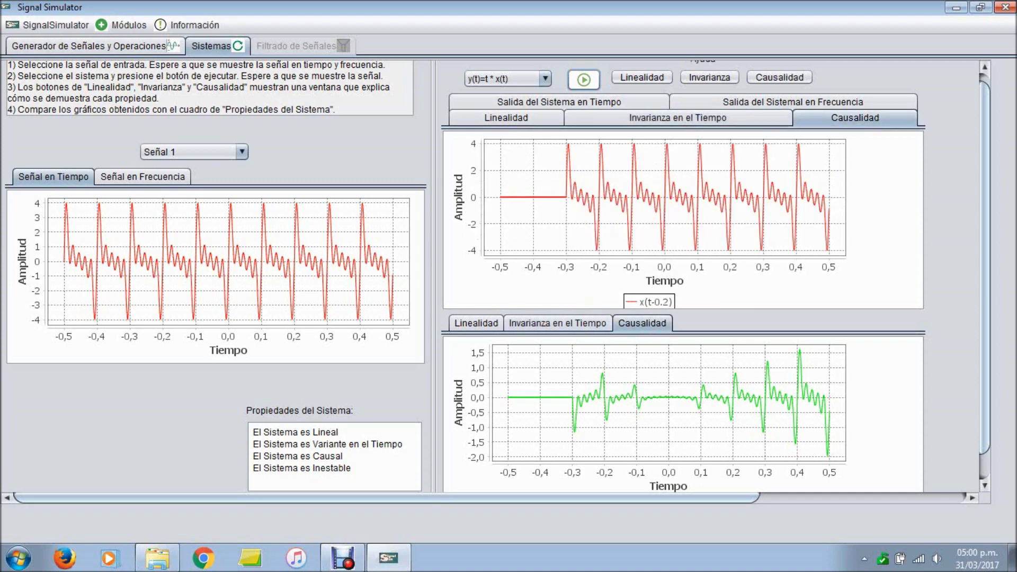
scroll(498, 276, down, 1)
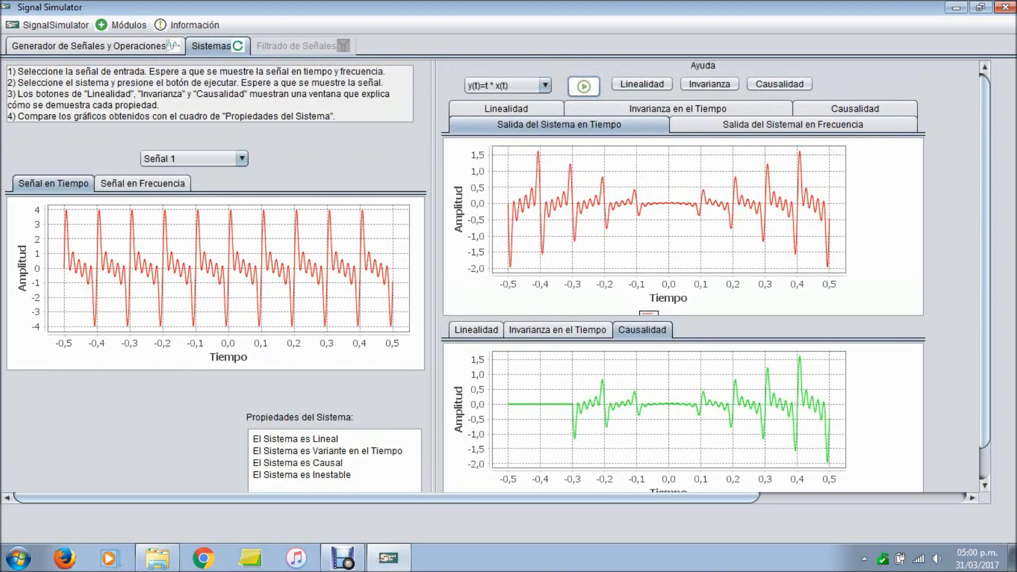
Step: Open the Filtrado de Señales module and select Salida del Sistema as the filter's input signal
click(129, 25)
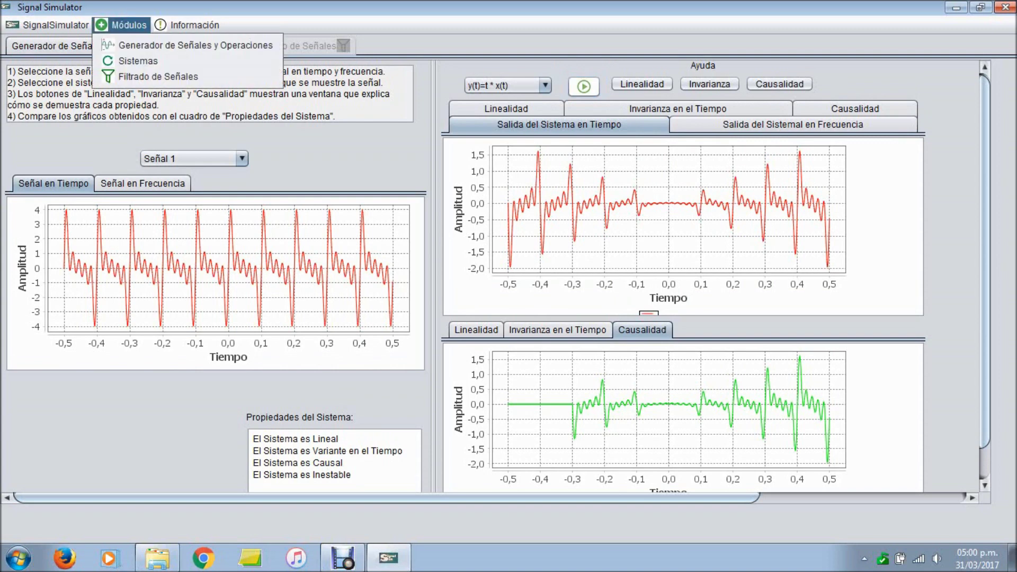
click(180, 78)
click(296, 46)
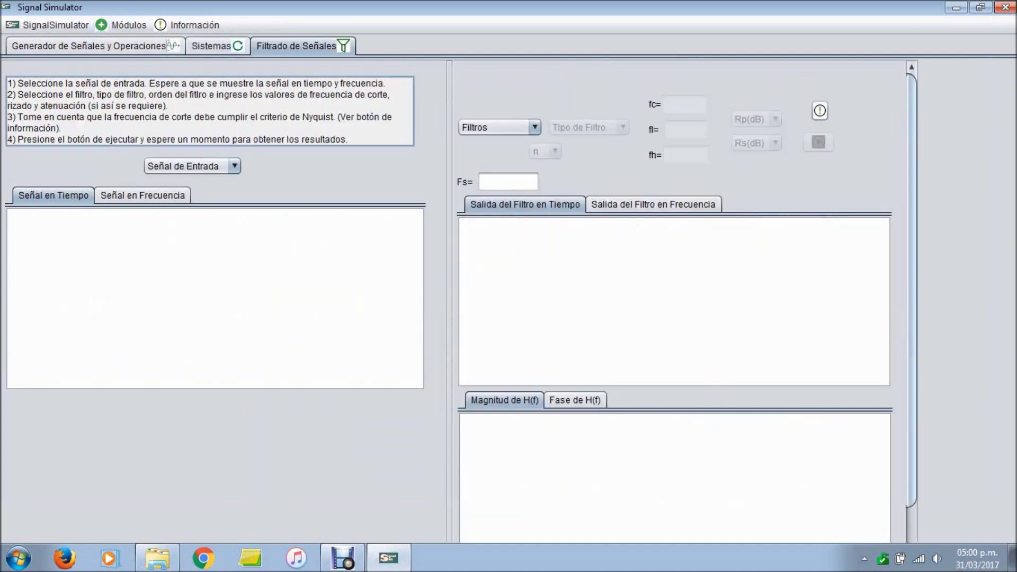
click(192, 166)
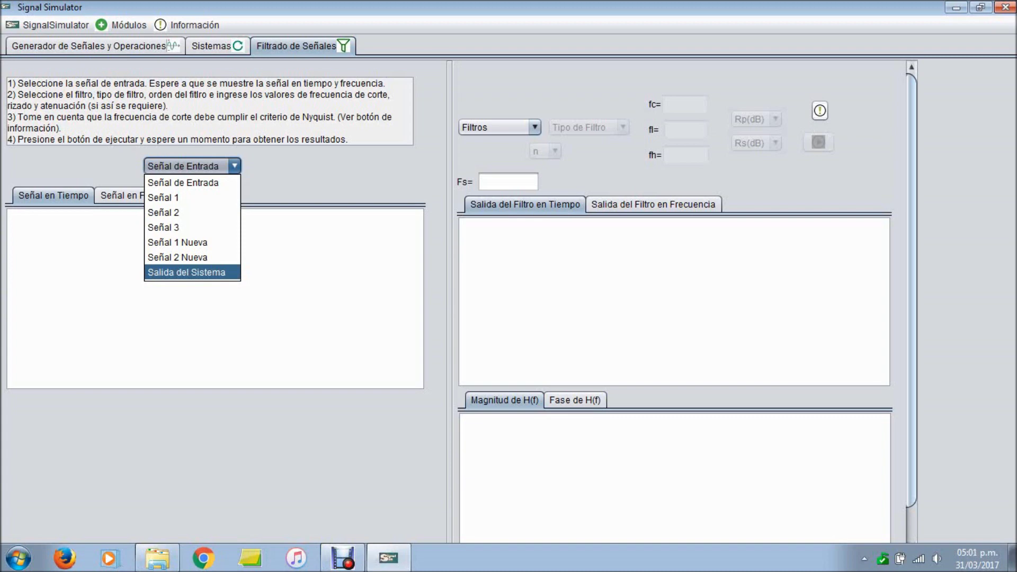
key(Return)
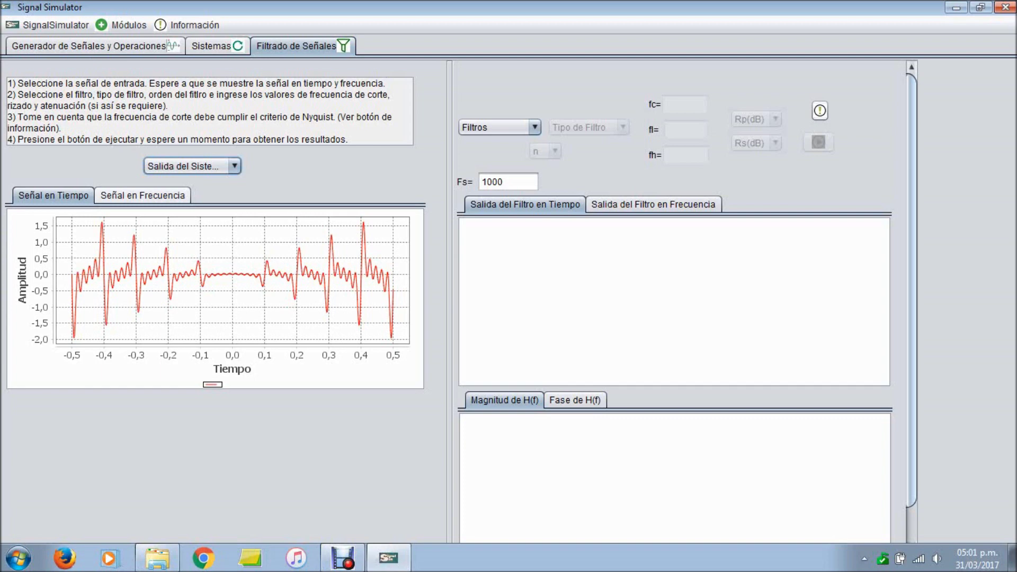
Step: Show the input signal's frequency spectrum and zoom in on its peaks to about -80 to 80 on the frequency axis
click(142, 195)
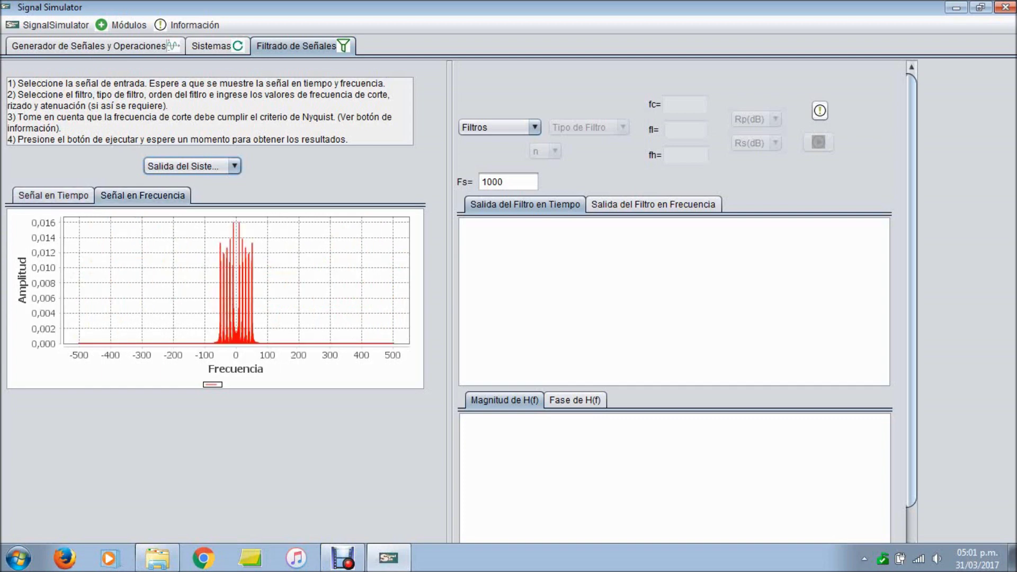
drag(182, 224, 292, 343)
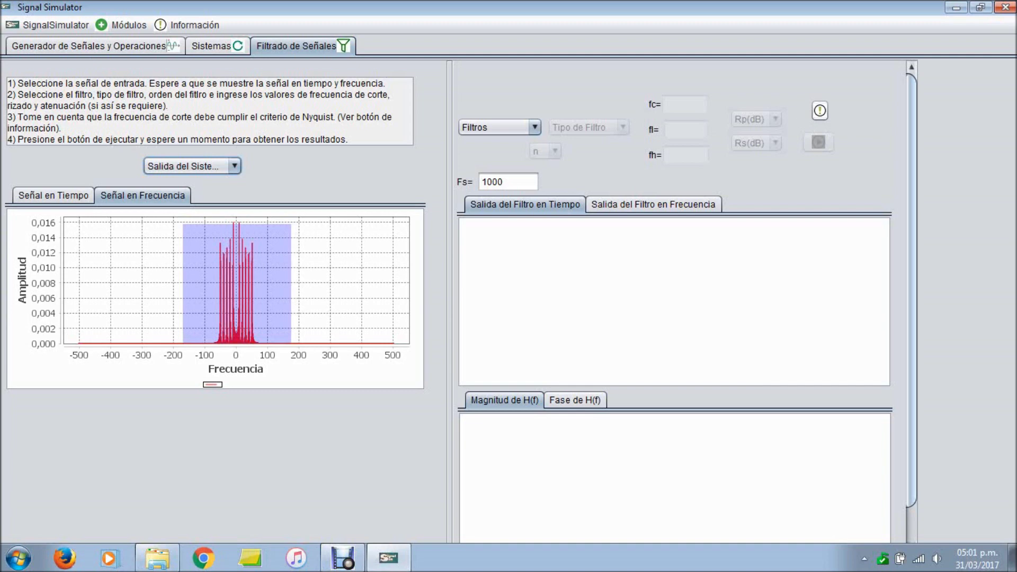
drag(291, 343, 290, 344)
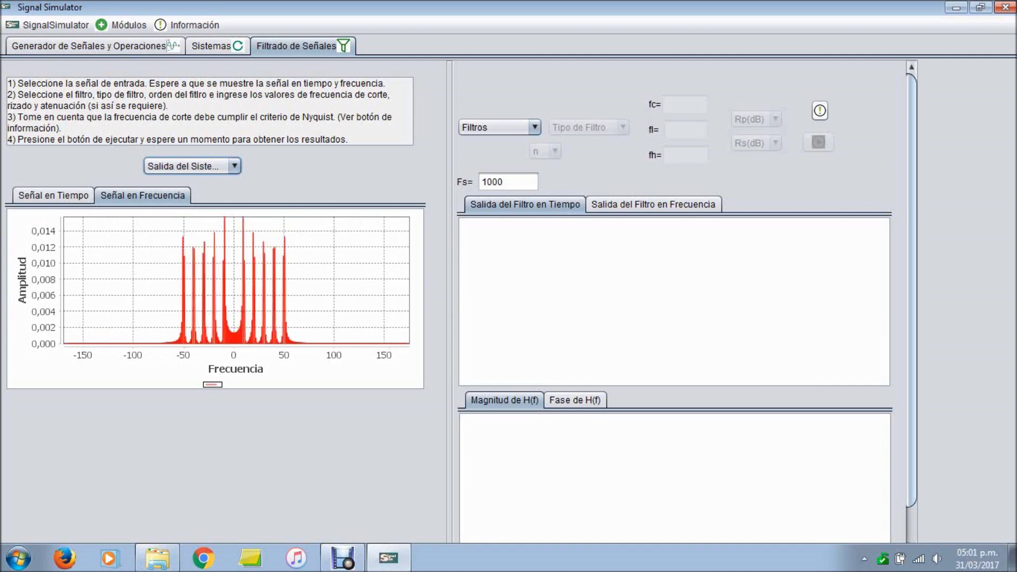
drag(318, 296, 297, 275)
right_click(297, 275)
mouse_move(353, 354)
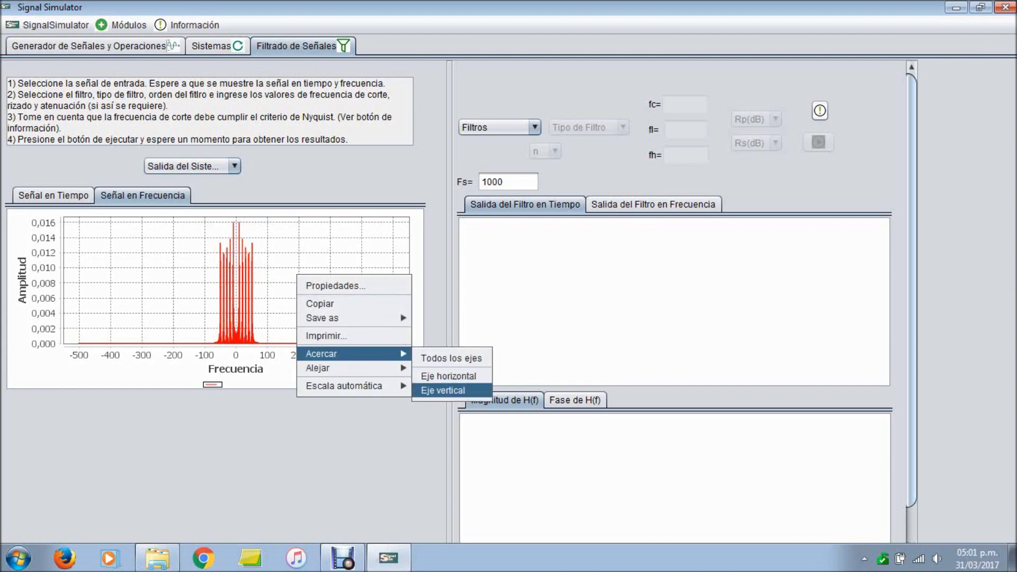
click(448, 375)
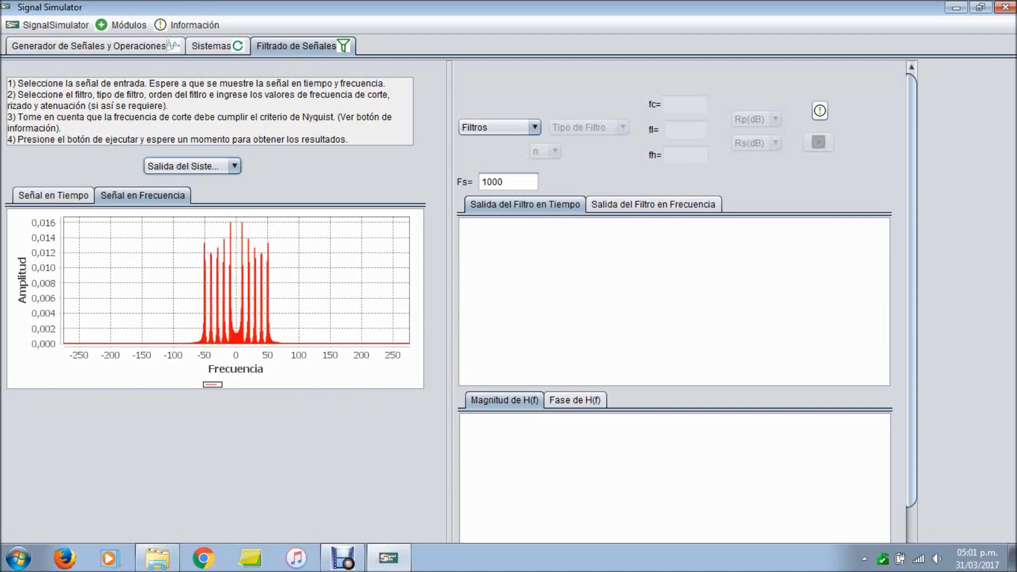
drag(151, 219, 324, 343)
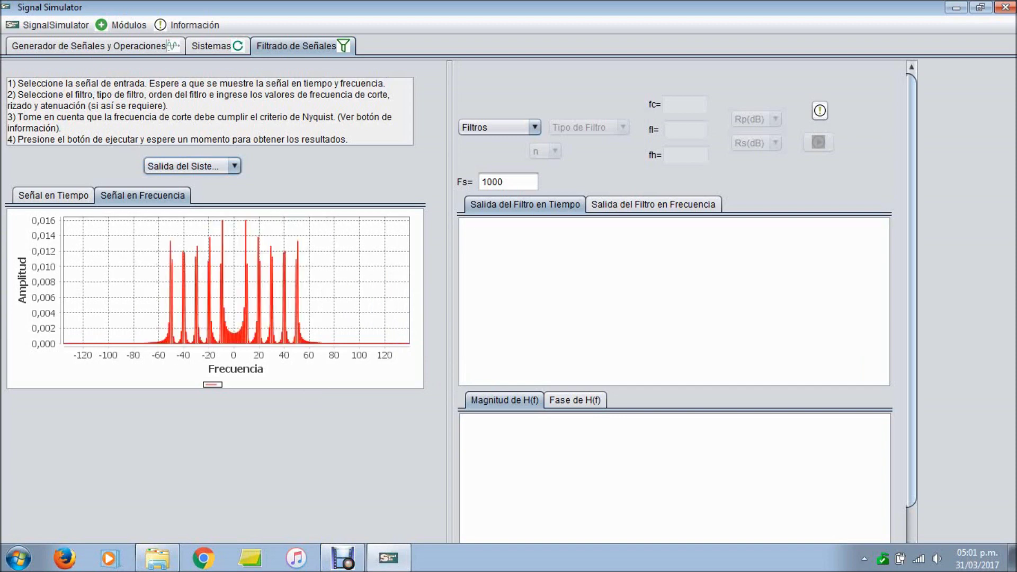
drag(132, 218, 333, 343)
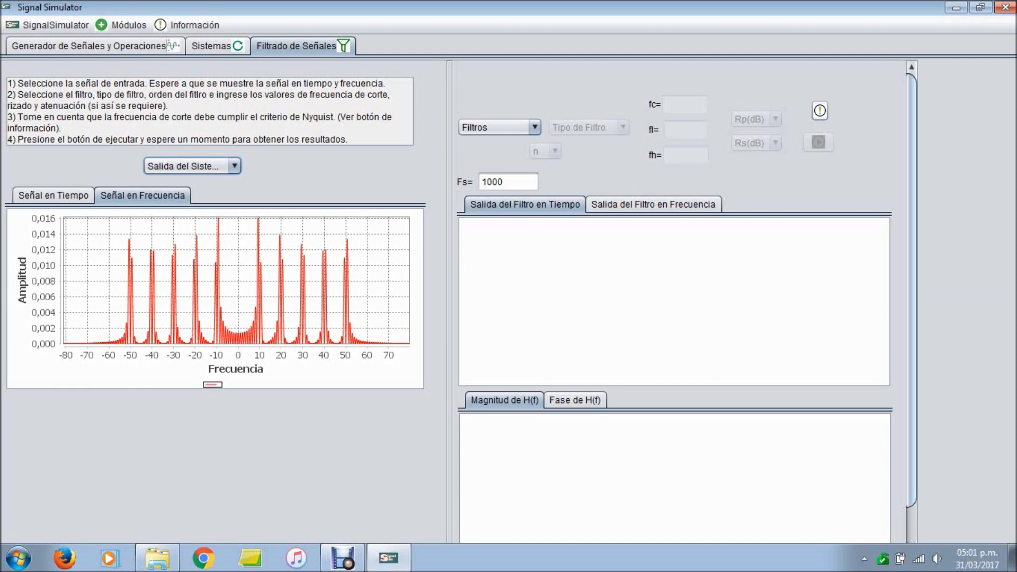
Step: Choose a Butterworth filter of type Rechaza Banda
click(499, 127)
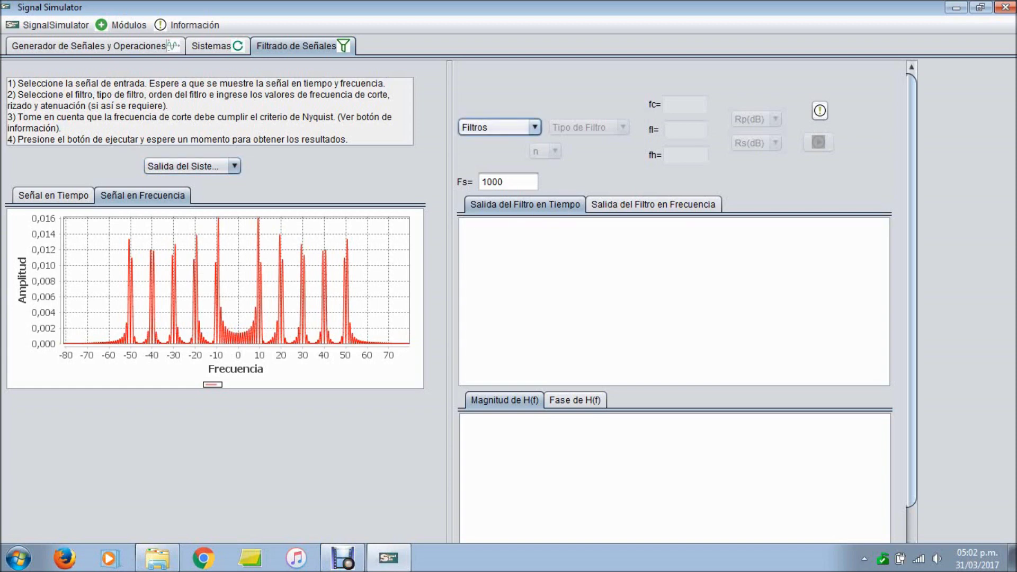
click(499, 127)
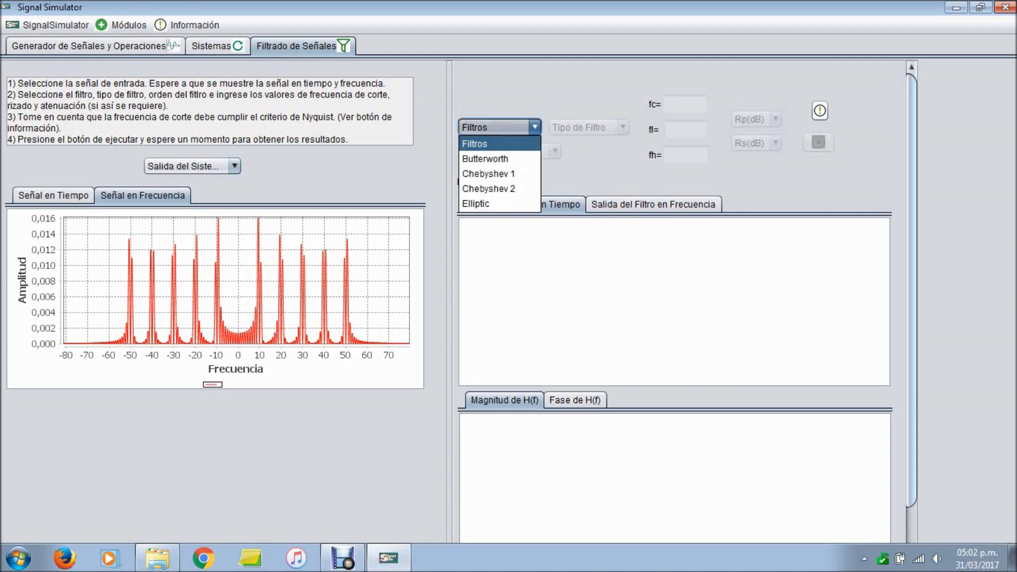
key(Down)
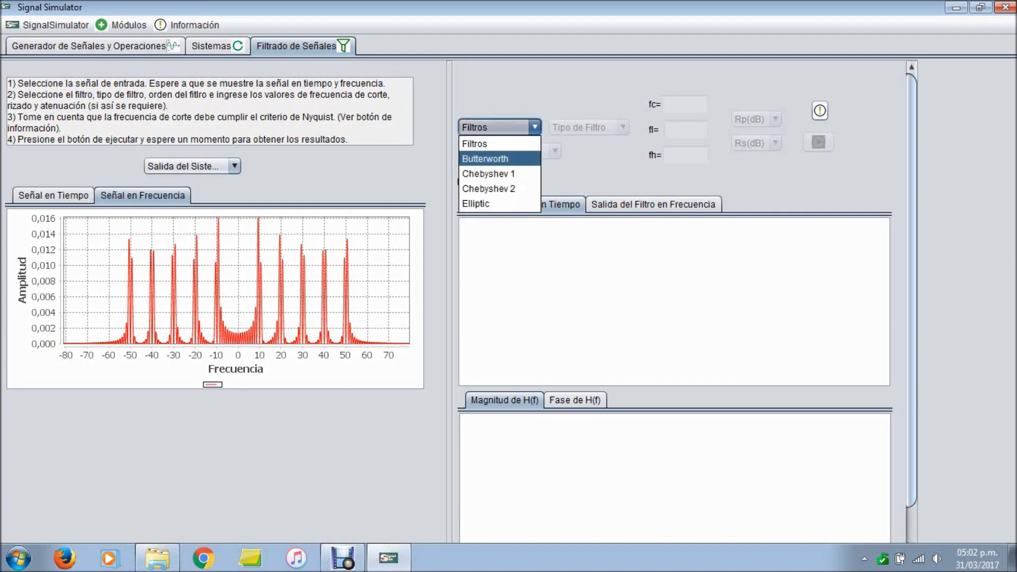
key(Return)
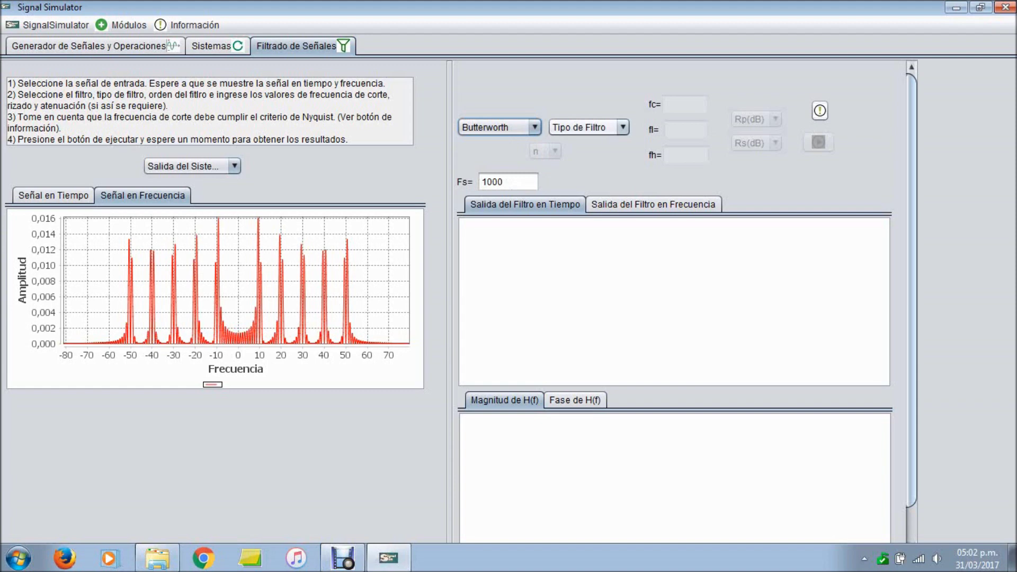
click(588, 127)
key(Down)
key(Down)
key(Down)
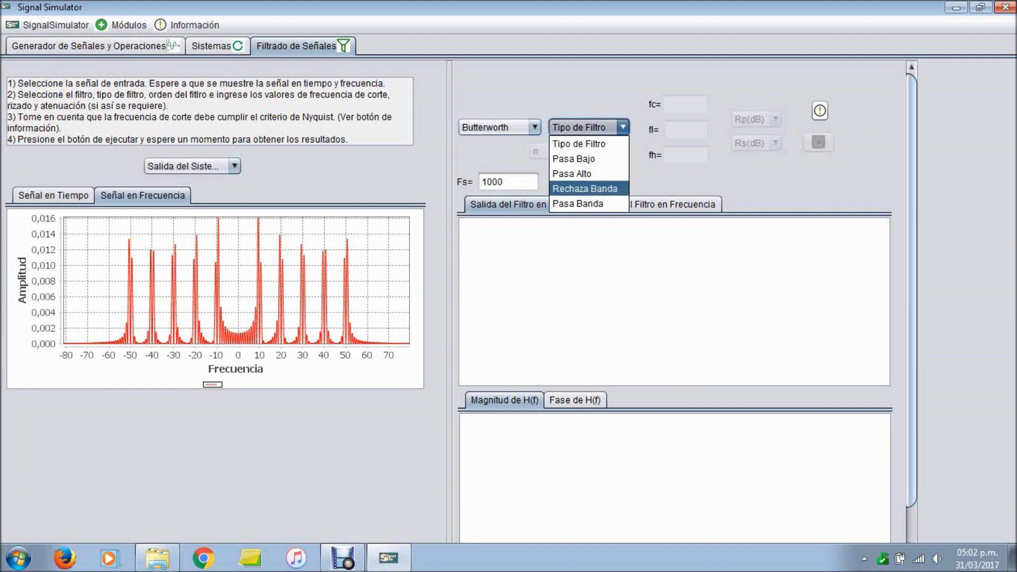
key(Return)
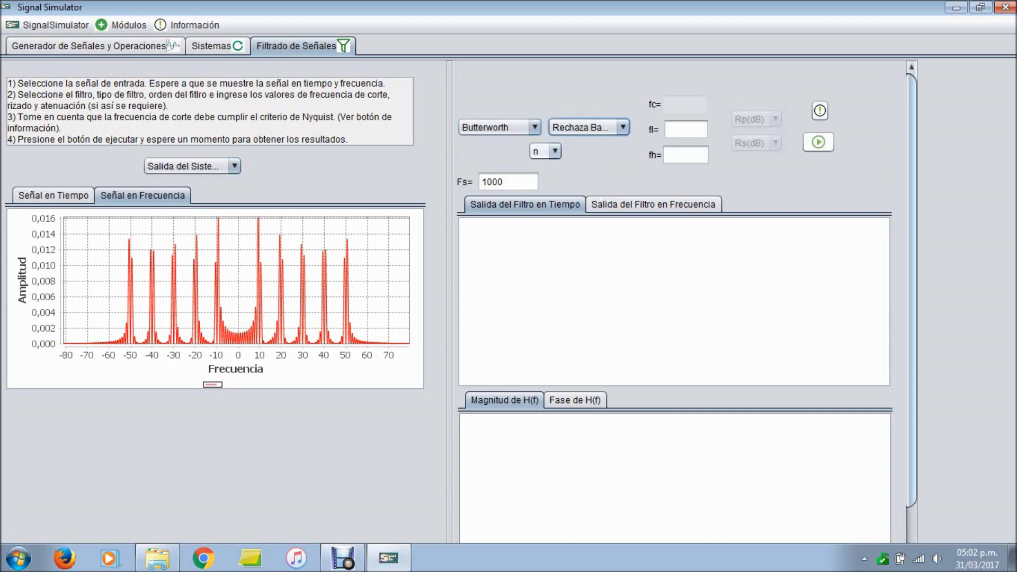
Step: Set the filter order n to 5
key(Tab)
key(space)
key(Down)
key(Down)
key(Down)
key(Down)
key(Down)
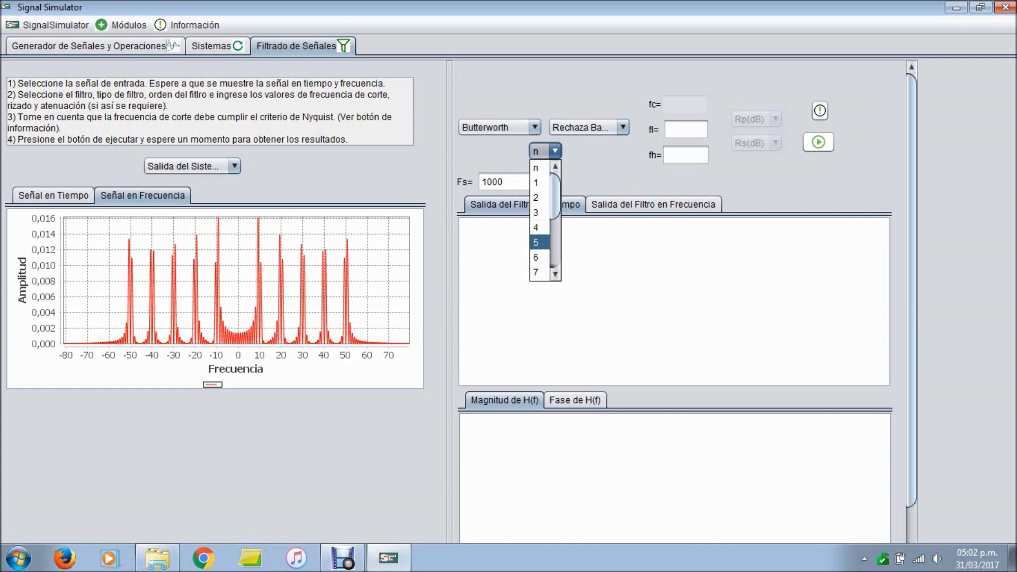
key(Return)
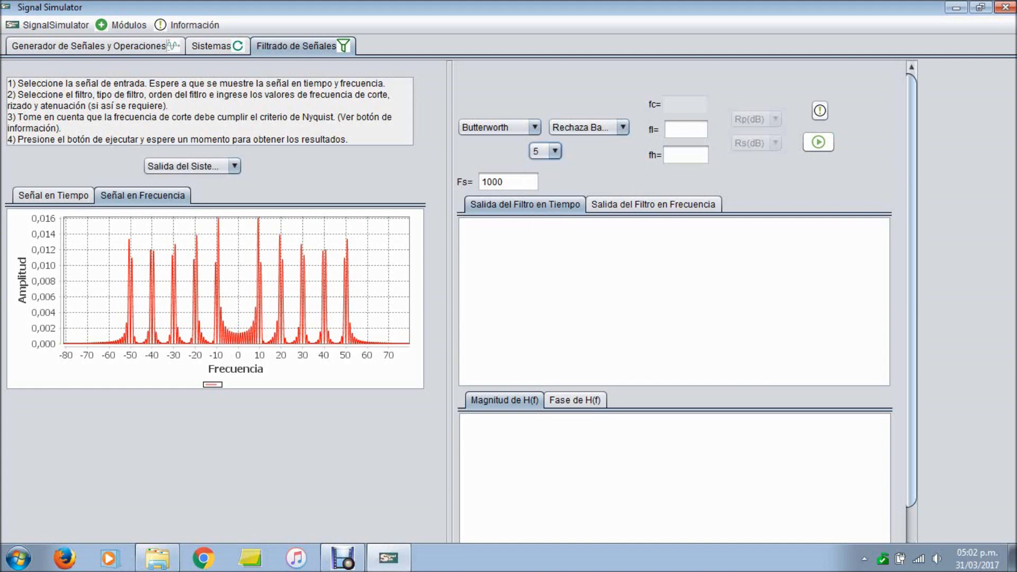
Step: Set the filter's fl to 25 and fh to 55, and read the information on the cutoff frequency limit
click(685, 129)
text(25)
click(686, 155)
text(55)
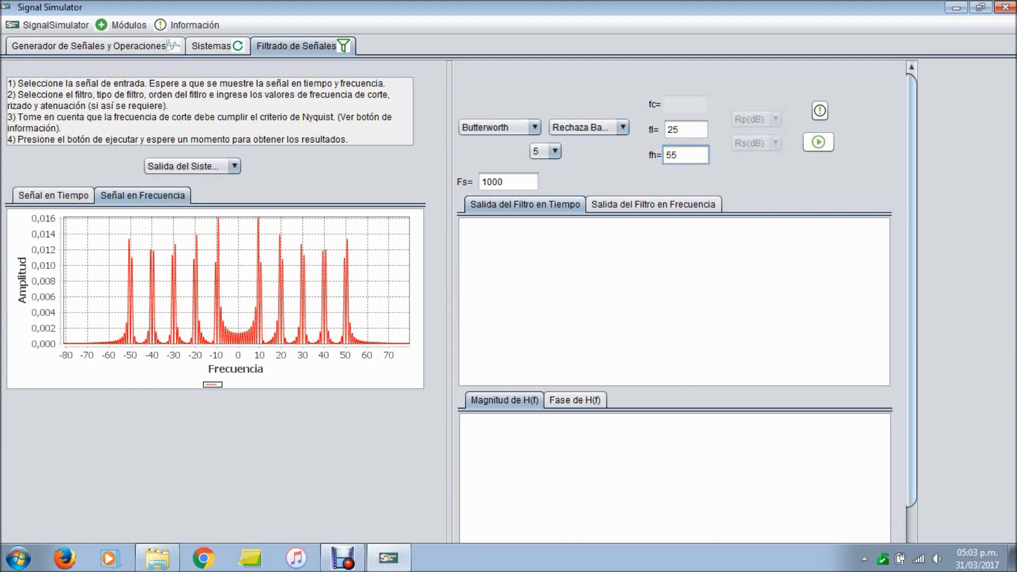
click(820, 111)
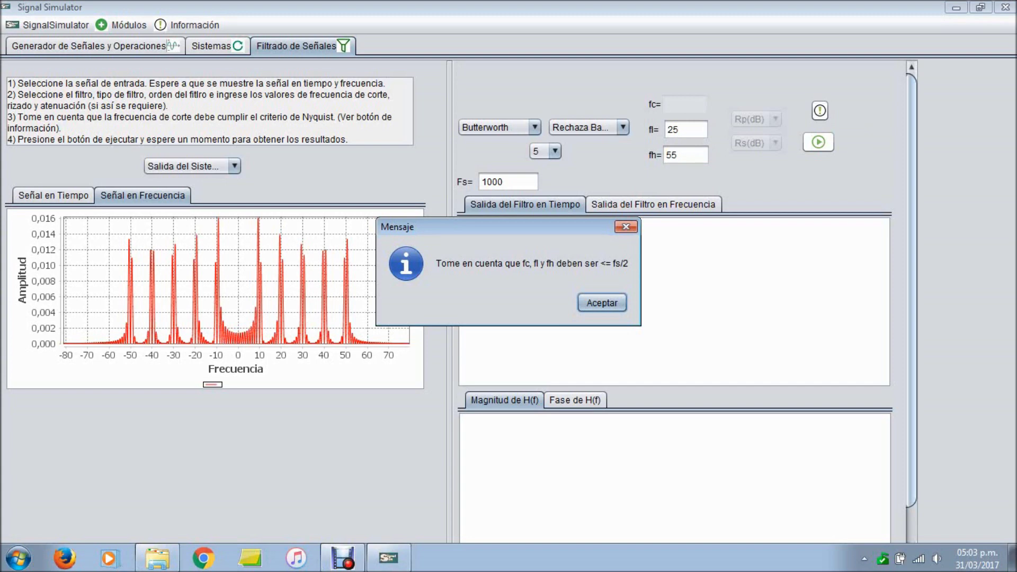
click(603, 303)
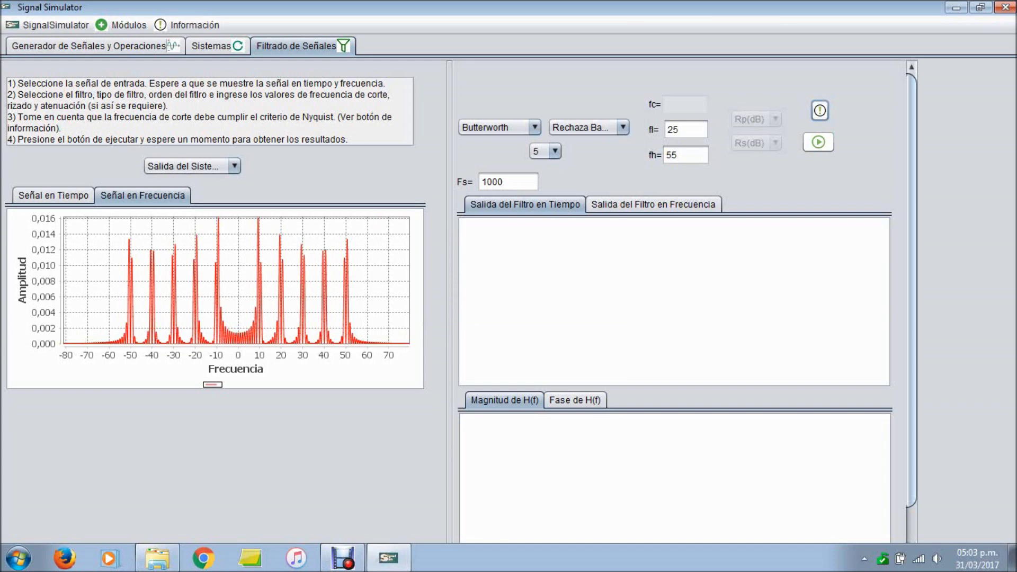
Step: Run the filter and zoom in on its output spectrum to about -90 to 70 in frequency and 0 to 0,005 in amplitude
click(816, 144)
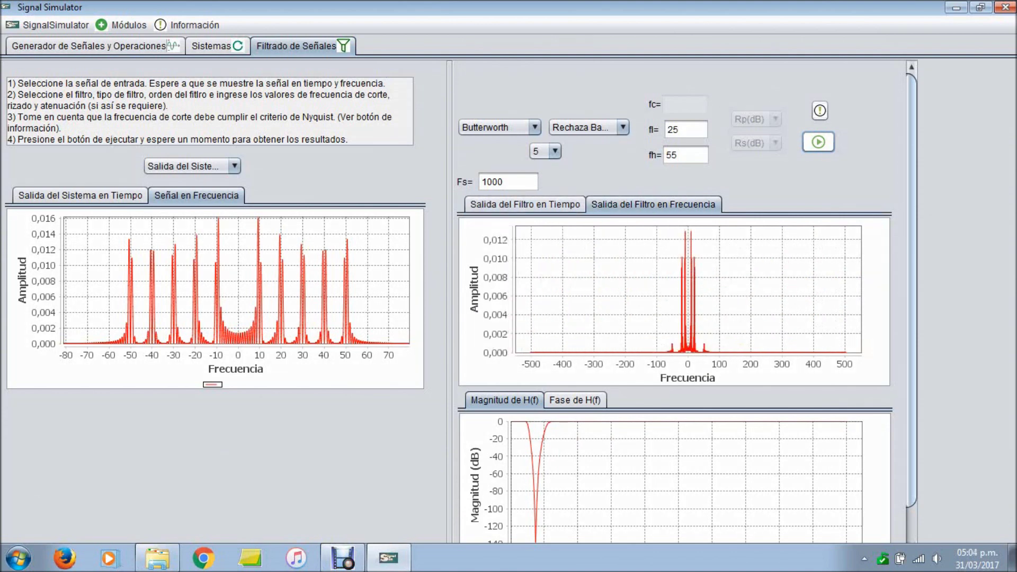
drag(631, 227, 742, 352)
mouse_move(593, 226)
mouse_down()
mouse_move(638, 242)
mouse_move(791, 353)
mouse_up()
drag(558, 227, 809, 352)
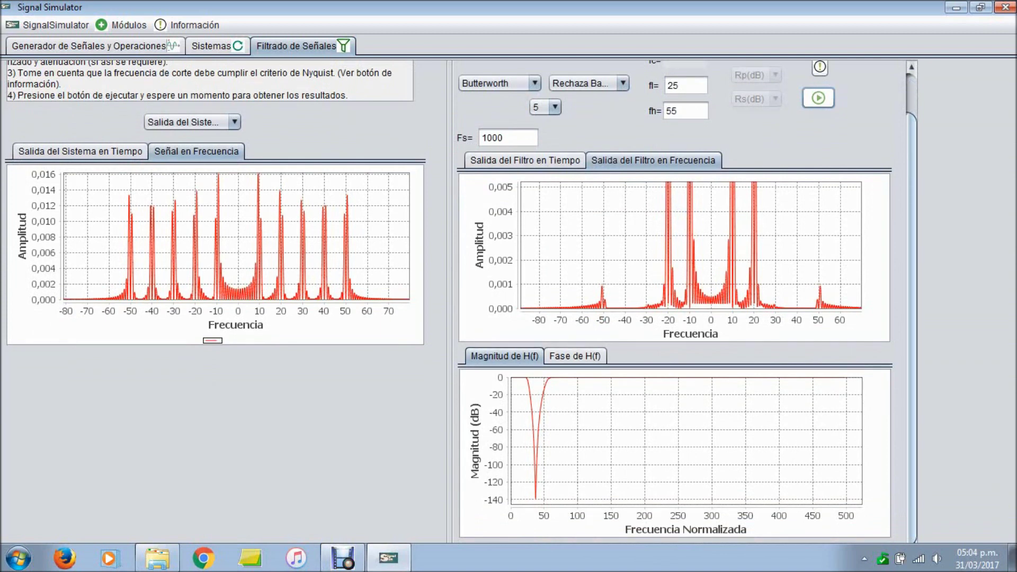
Step: Examine the phase and magnitude responses of H(f) for the filter
click(575, 356)
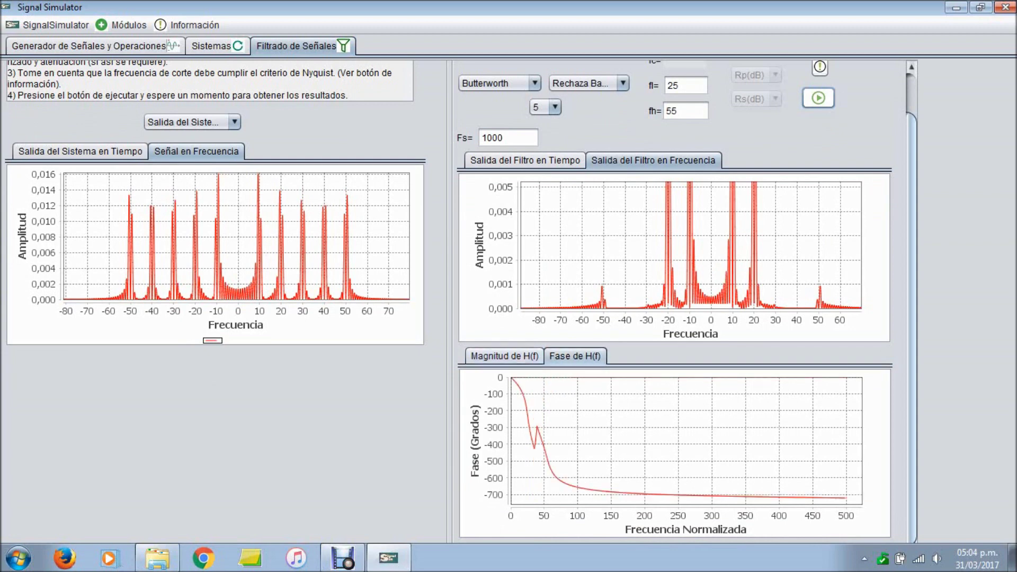
click(504, 356)
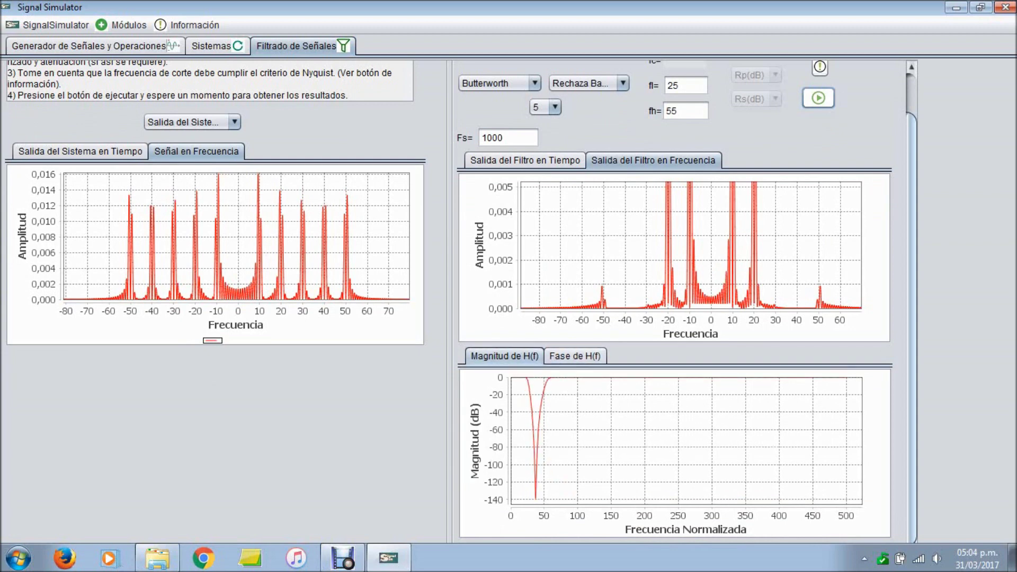
drag(911, 329, 911, 294)
scroll(461, 302, up, 1)
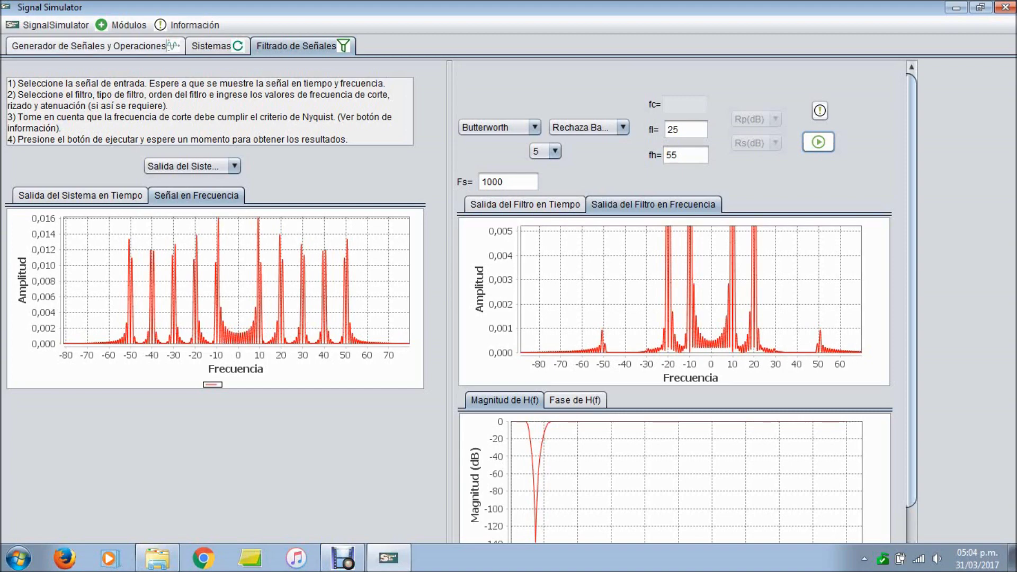
Step: Return to the Generador de Señales y Operaciones module
click(88, 46)
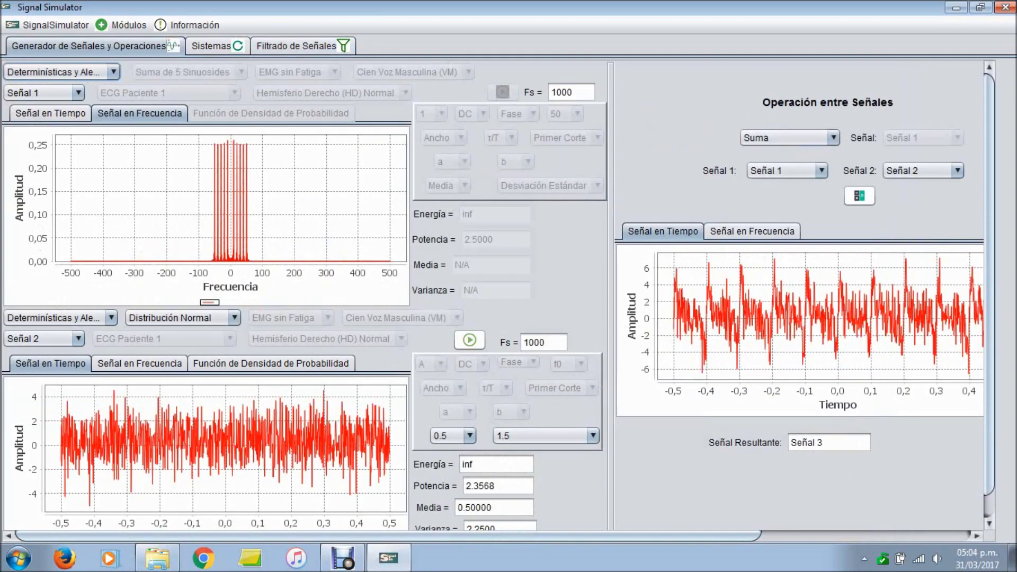